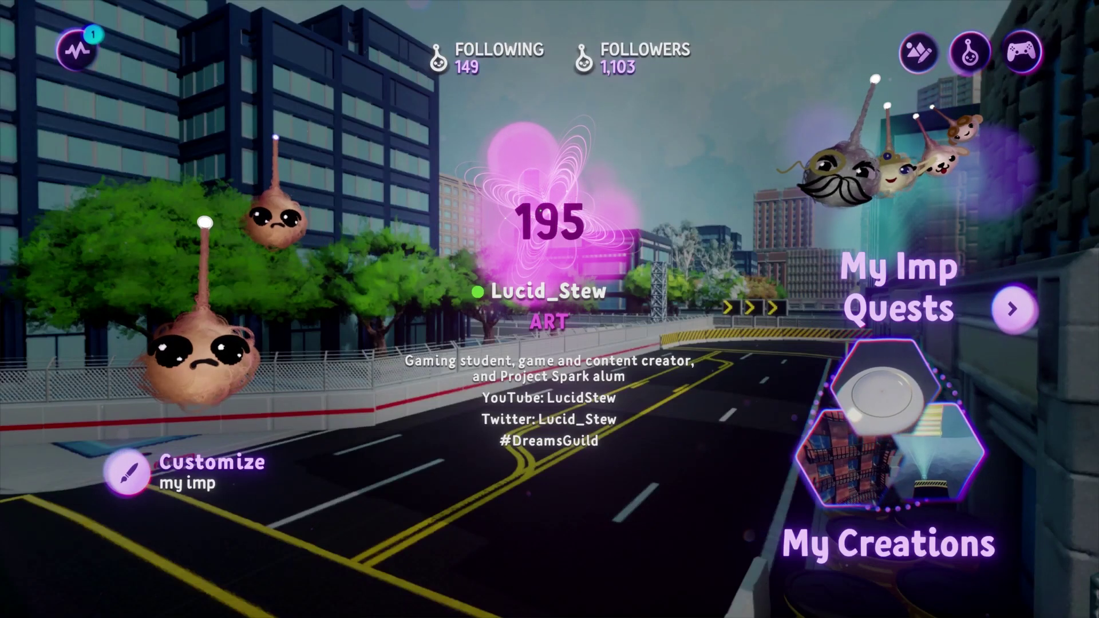
- Open the list of own creations and start a fresh one
{"action": "left_click", "coordinate": [899, 515]}
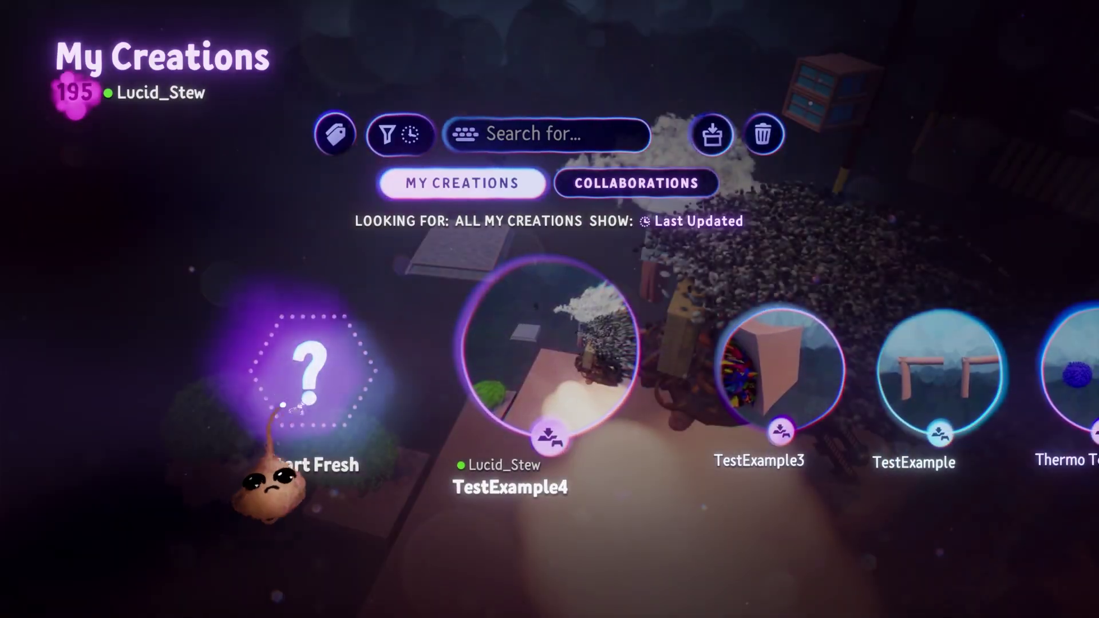
{"action": "left_click", "coordinate": [313, 389]}
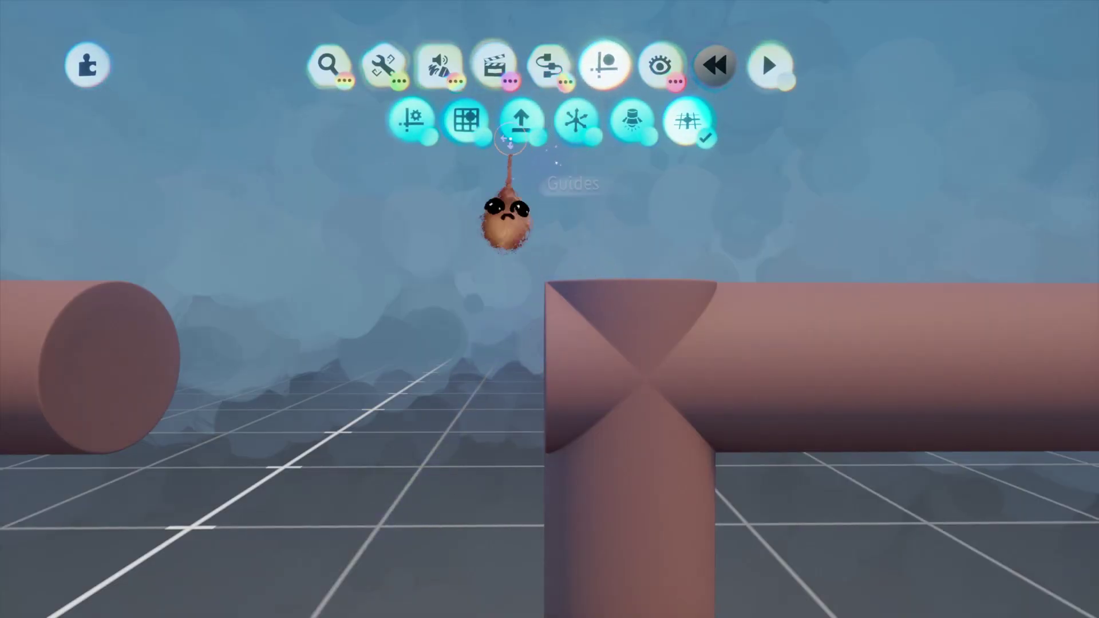
- Bring the two L-shaped cylinder pieces together with grid snapping and inspect the seam between them up close
{"action": "left_click_drag", "start_coordinate": [588, 456], "coordinate": [519, 477]}
{"action": "scroll", "coordinate": [520, 601], "scroll_direction": "up", "scroll_amount": 10}
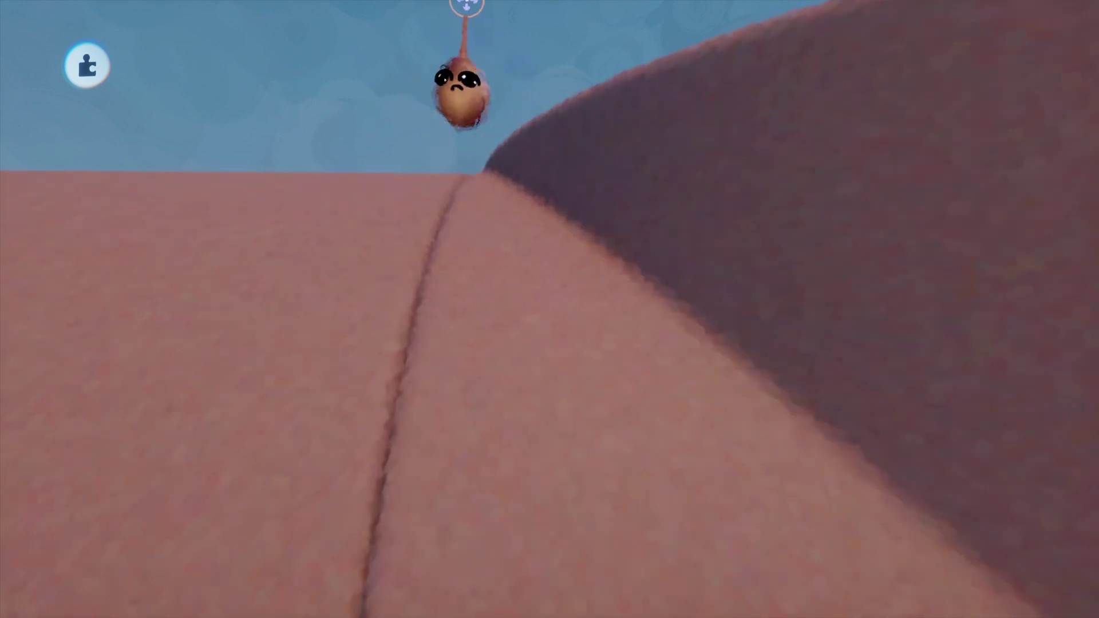
{"action": "middle_click_drag", "start_coordinate": [461, 94], "coordinate": [473, 96]}
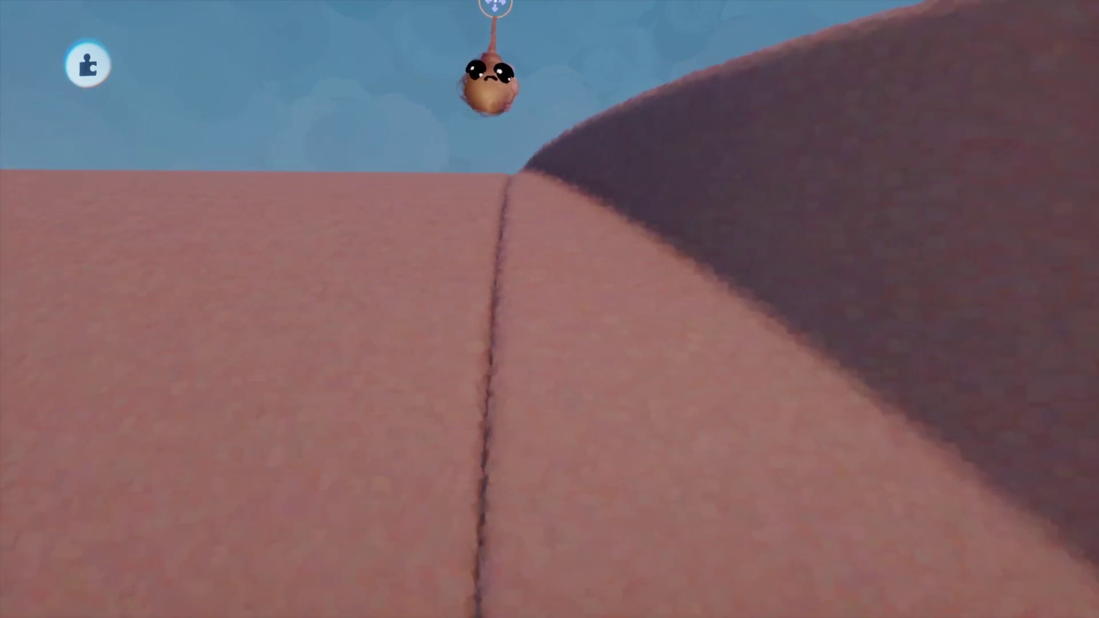
{"action": "middle_click_drag", "start_coordinate": [487, 87], "coordinate": [476, 137]}
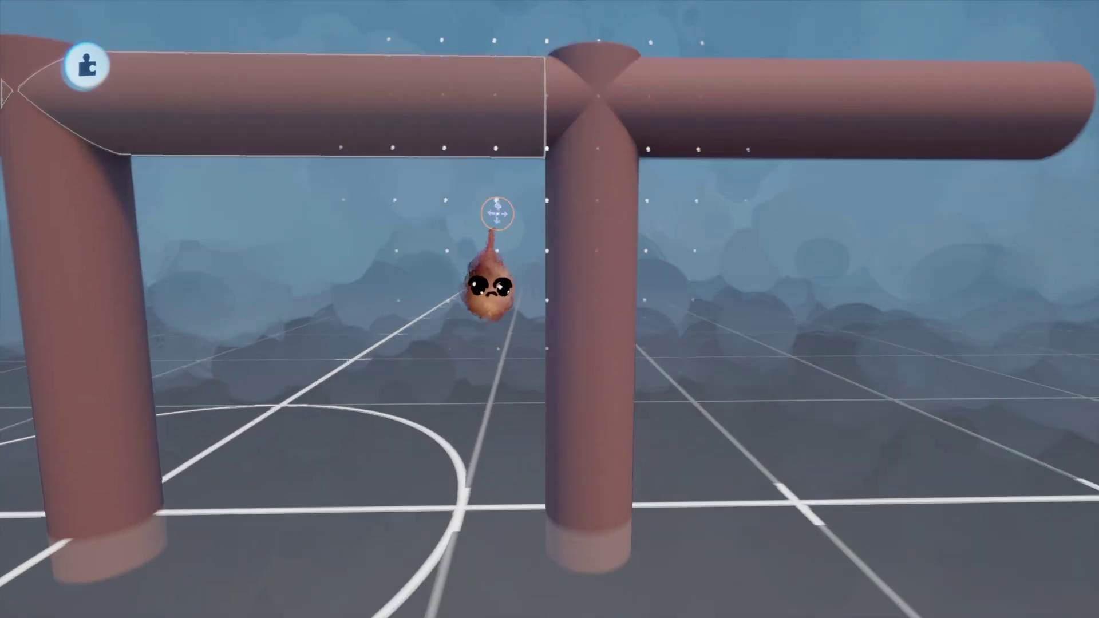
- Move the two L-shaped cylinder pieces apart again and turn off grid snapping
{"action": "mouse_move", "coordinate": [588, 293]}
{"action": "left_mouse_down"}
{"action": "mouse_move", "coordinate": [565, 294]}
{"action": "mouse_move", "coordinate": [578, 298]}
{"action": "left_mouse_up"}
{"action": "middle_click_drag", "start_coordinate": [577, 299], "coordinate": [539, 332]}
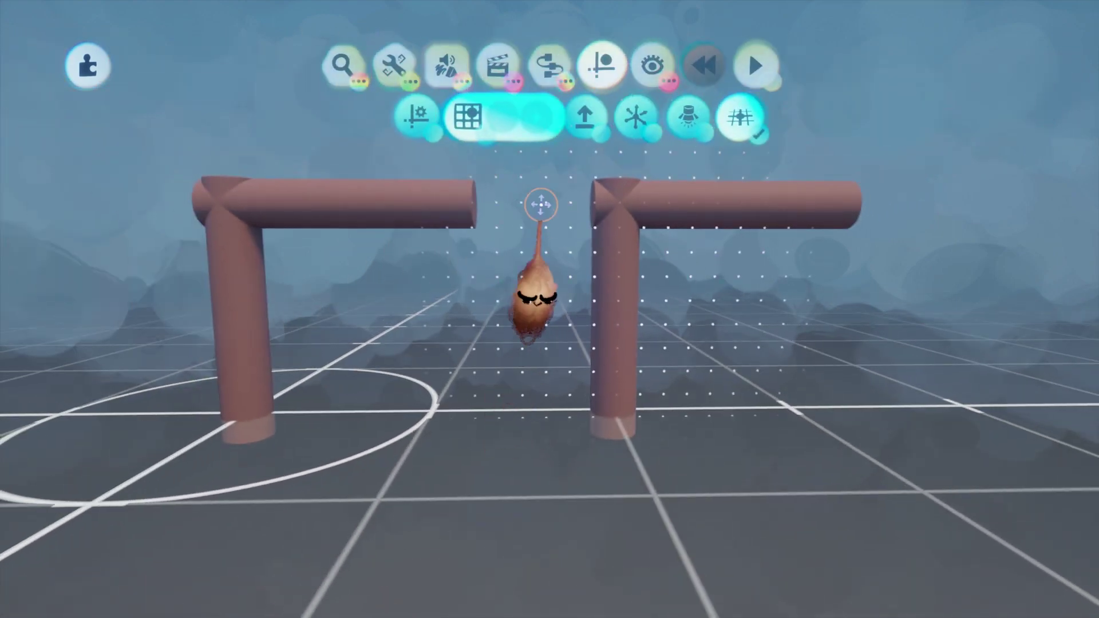
{"action": "left_click", "coordinate": [662, 80]}
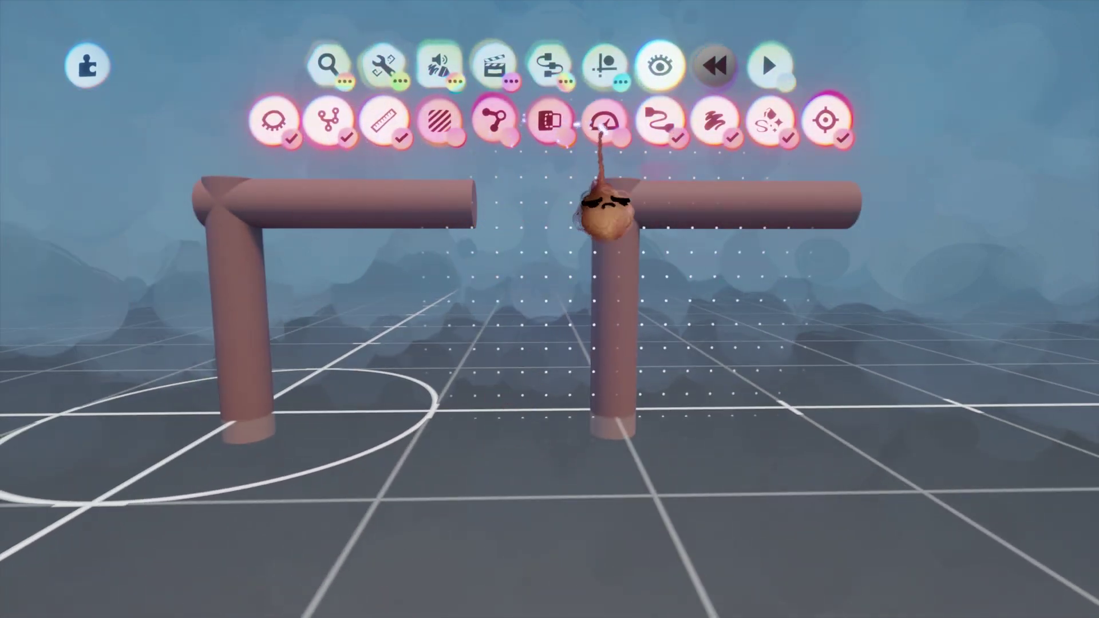
{"action": "left_click", "coordinate": [604, 64]}
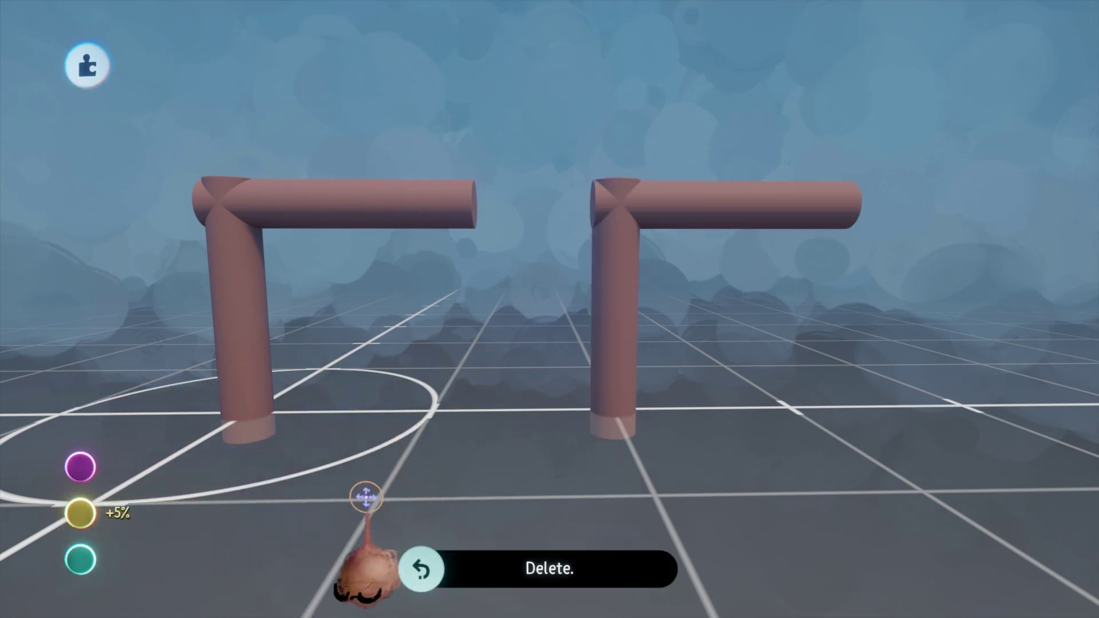
- Delete the L-shaped piece standing in the circle to check the graphics memory, and undo the deletion
{"action": "left_click", "coordinate": [247, 364]}
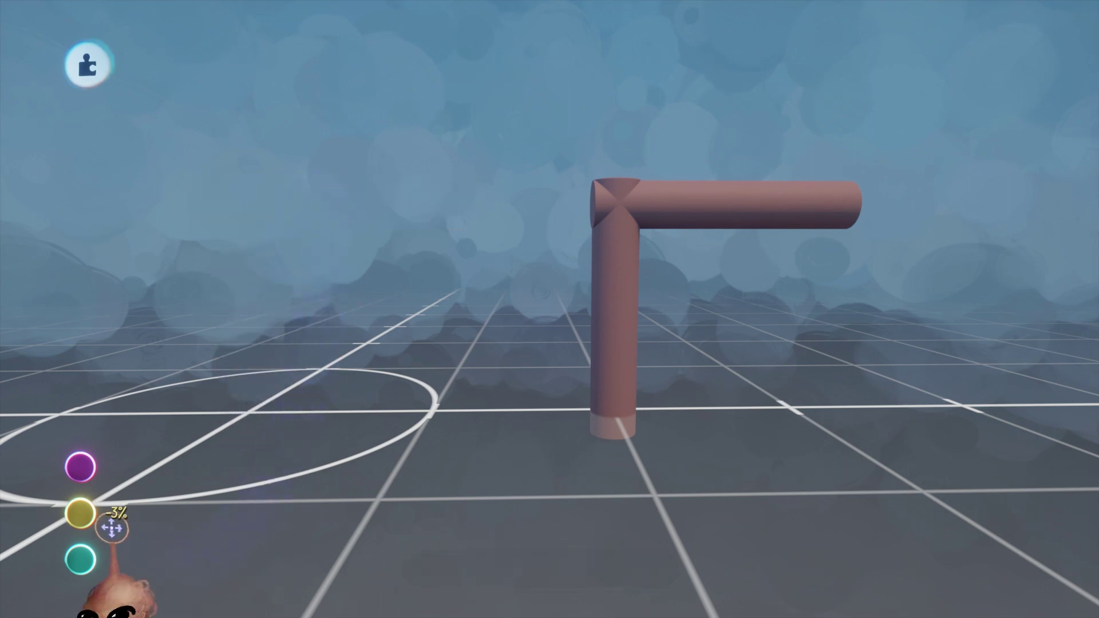
{"action": "mouse_move", "coordinate": [80, 515]}
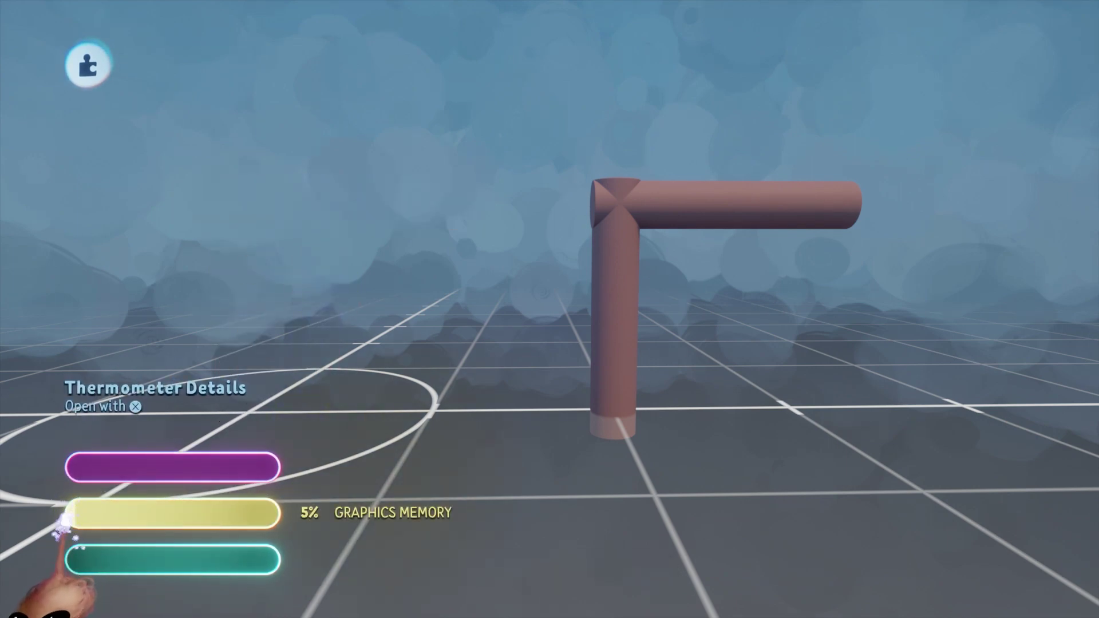
{"action": "key", "text": "ctrl+z"}
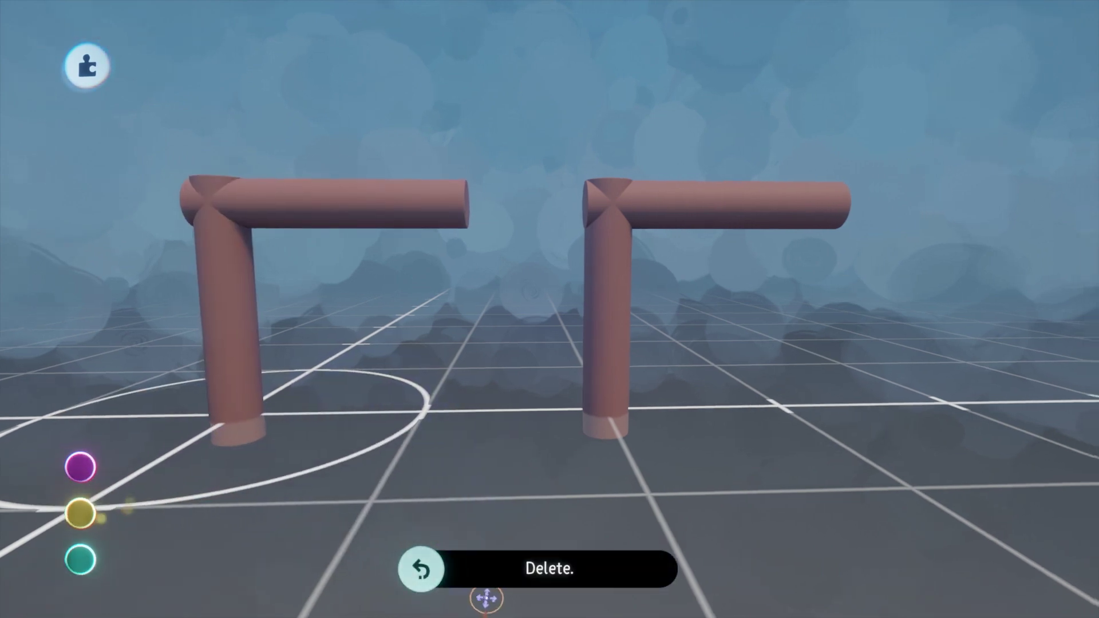
- Delete the horizontal cylinder of the L-shaped piece standing in the circle, and undo the deletion
{"action": "scroll", "coordinate": [527, 458], "scroll_direction": "down", "scroll_amount": 1}
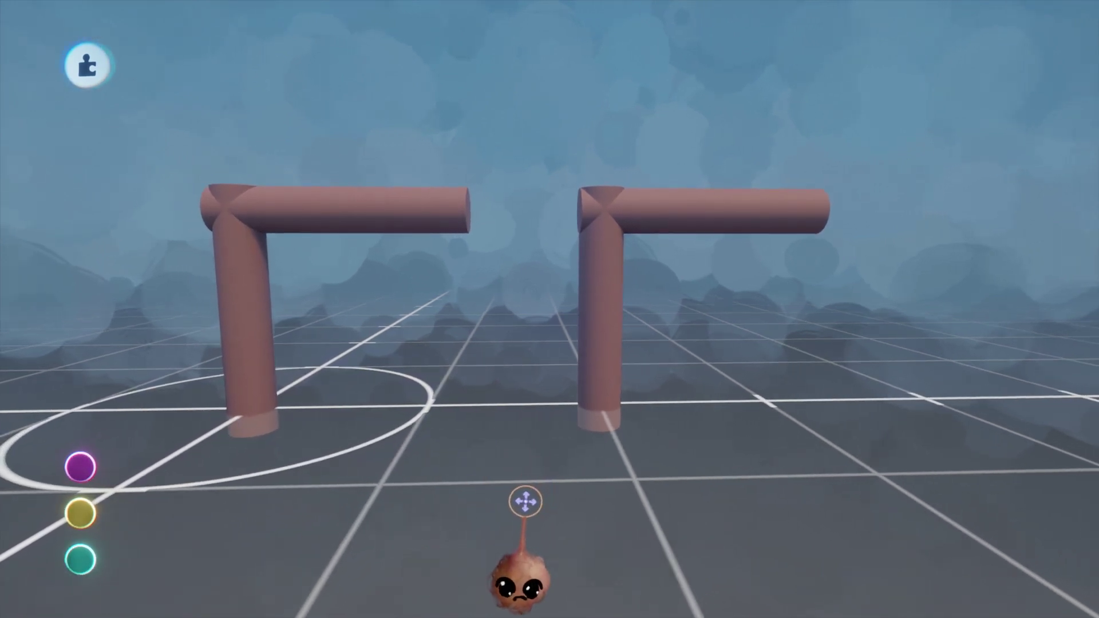
{"action": "scroll", "coordinate": [526, 498], "scroll_direction": "up", "scroll_amount": 2}
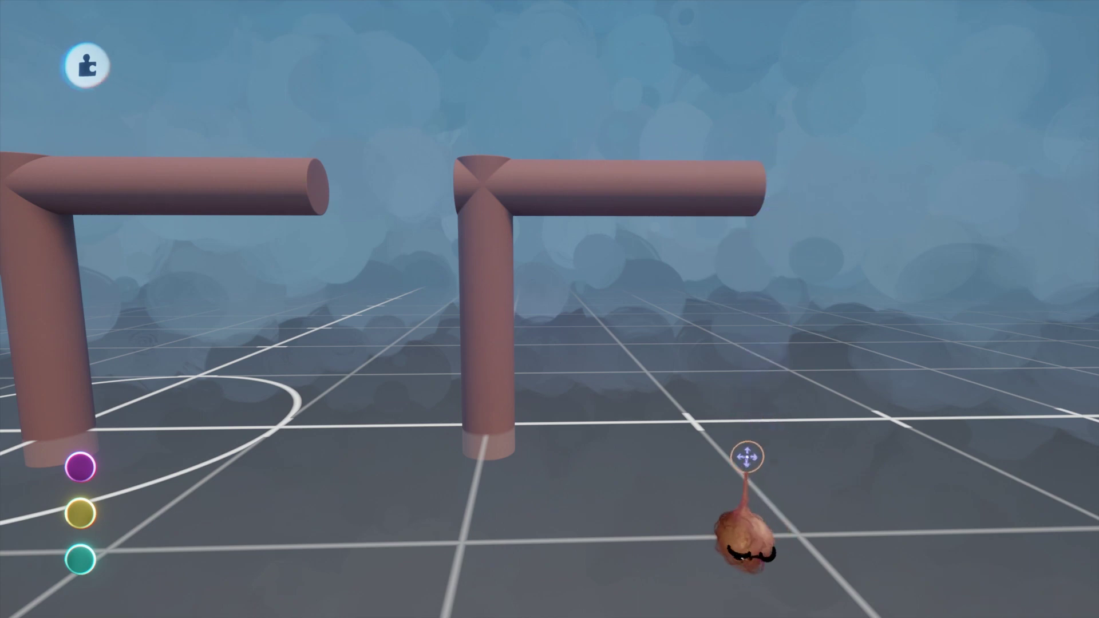
{"action": "middle_click_drag", "start_coordinate": [747, 457], "coordinate": [618, 398]}
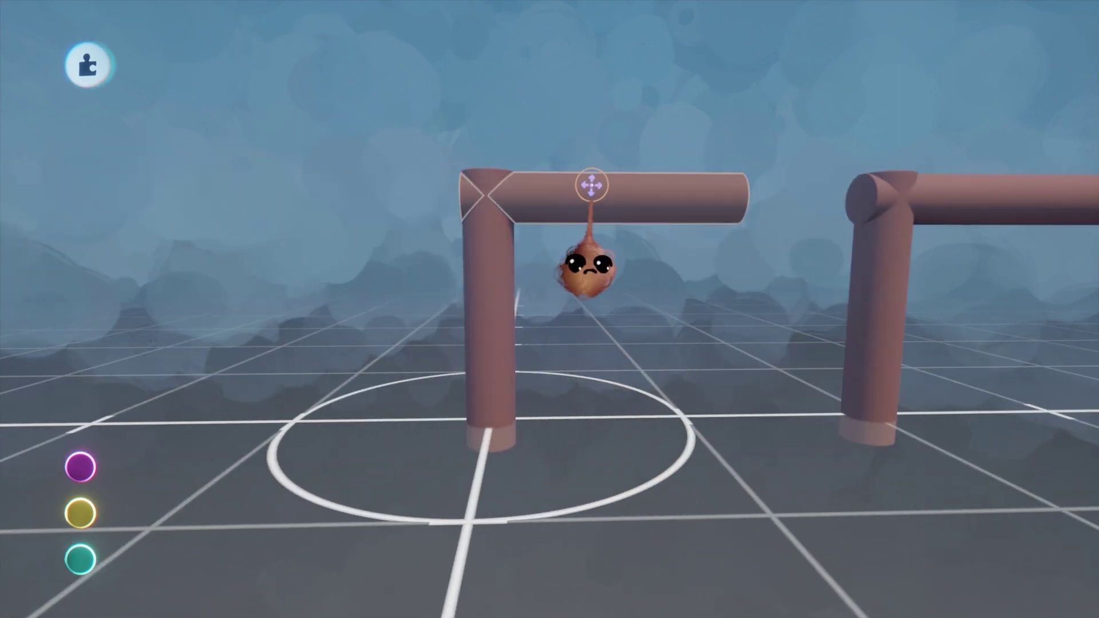
{"action": "key", "text": "Delete"}
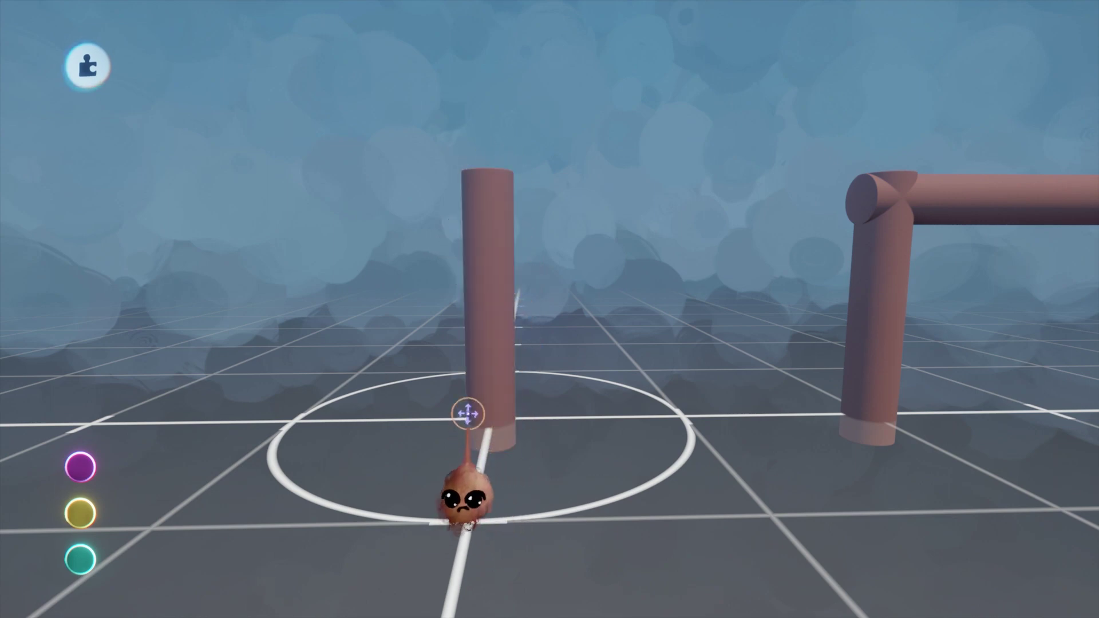
{"action": "key", "text": "ctrl+z"}
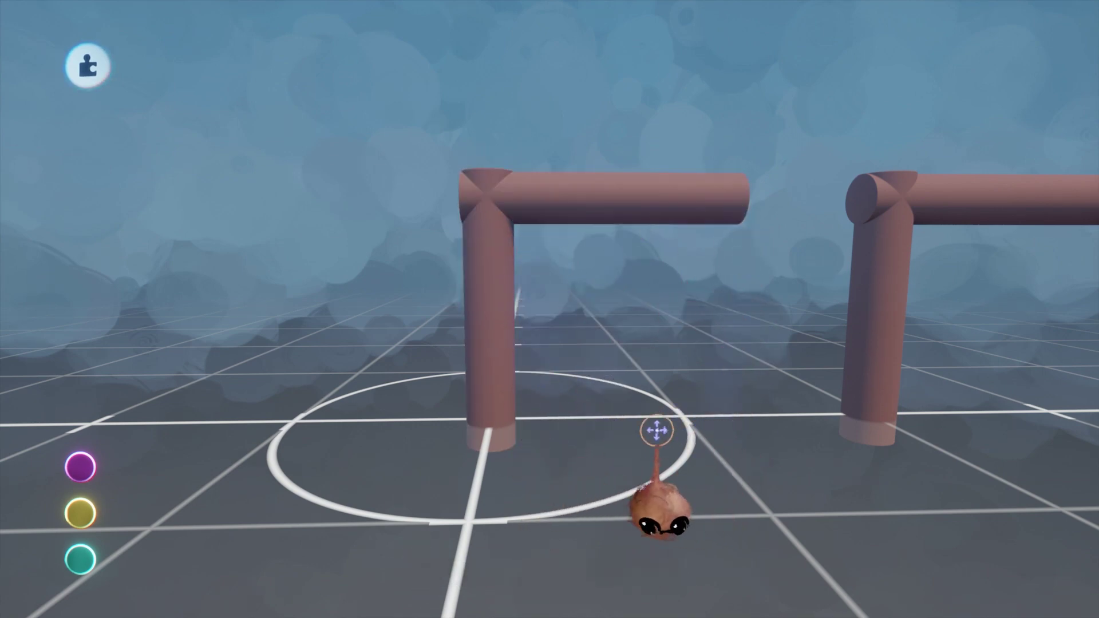
{"action": "mouse_move", "coordinate": [546, 416]}
{"action": "middle_mouse_down"}
{"action": "mouse_move", "coordinate": [543, 437]}
{"action": "mouse_move", "coordinate": [531, 420]}
{"action": "mouse_move", "coordinate": [539, 401]}
{"action": "middle_mouse_up"}
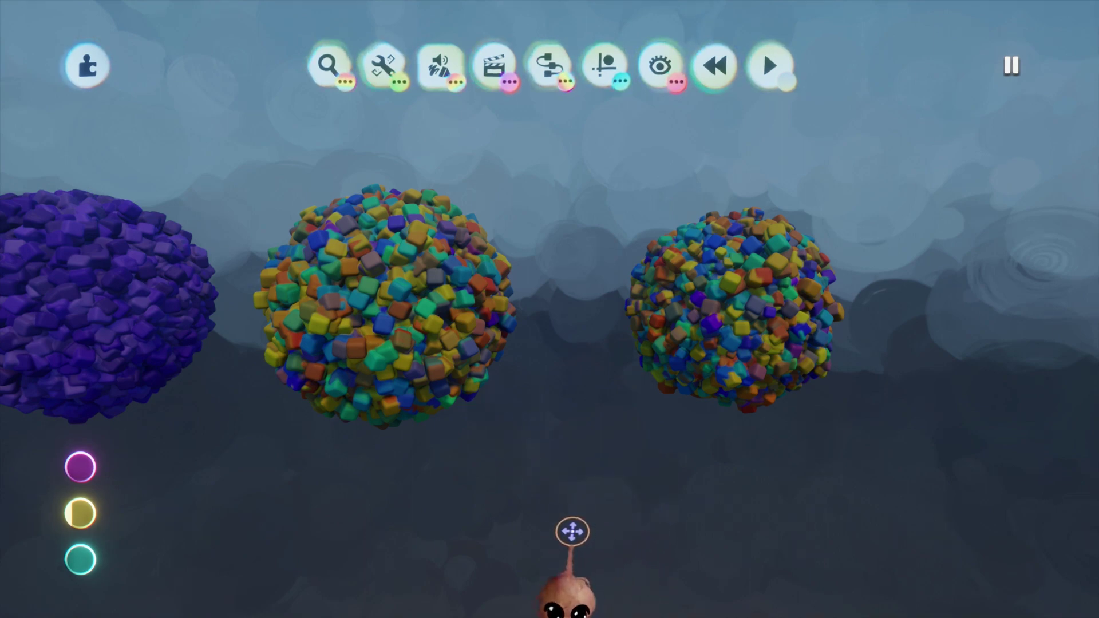
{"action": "middle_click_drag", "start_coordinate": [583, 527], "coordinate": [583, 556]}
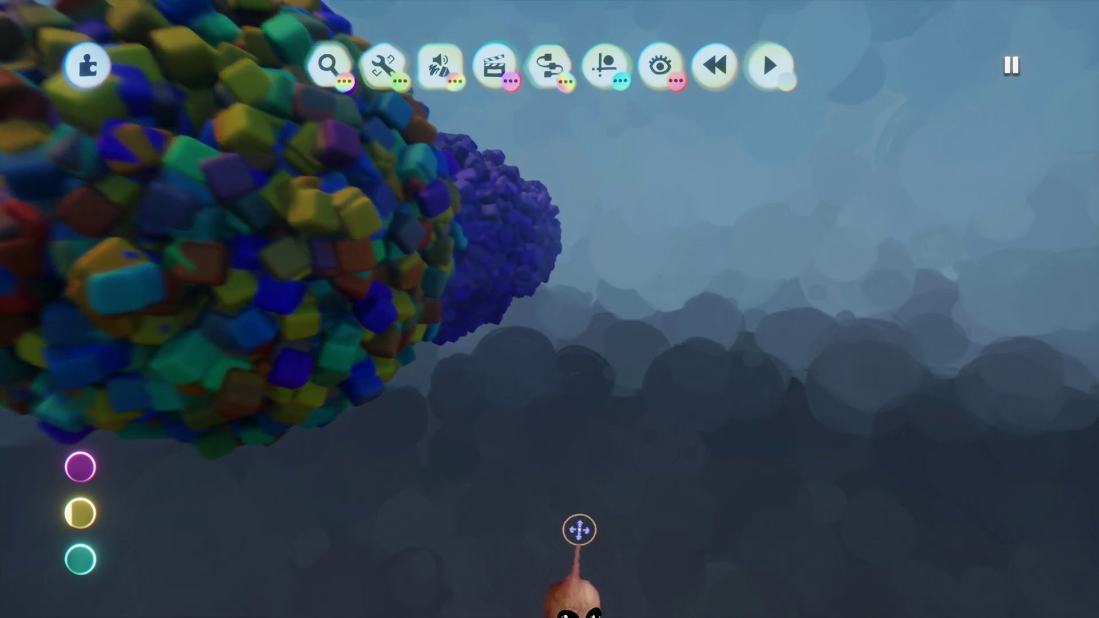
{"action": "middle_click_drag", "start_coordinate": [581, 508], "coordinate": [573, 444]}
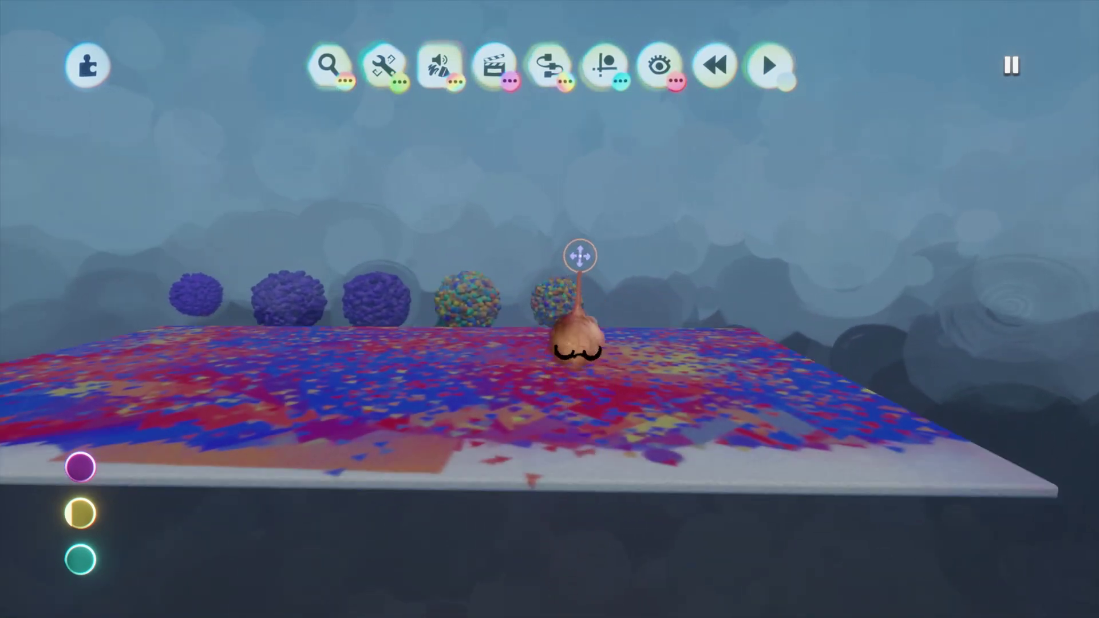
- Enter sculpt mode on the multicoloured flat slab and move its base shape slightly down
{"action": "left_click", "coordinate": [584, 478]}
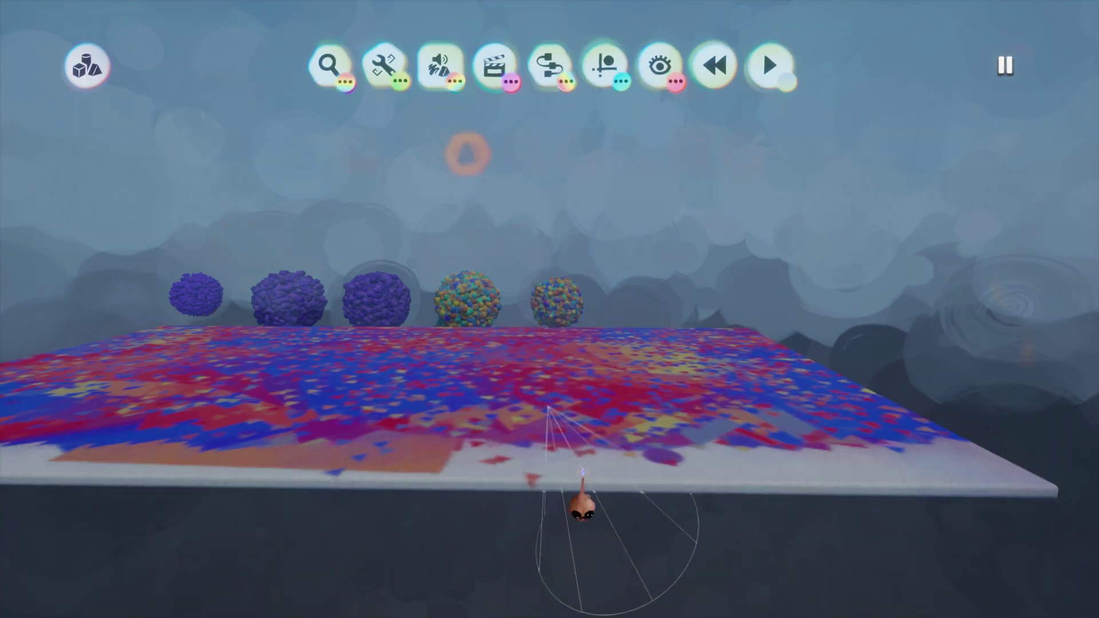
{"action": "left_click", "coordinate": [355, 64]}
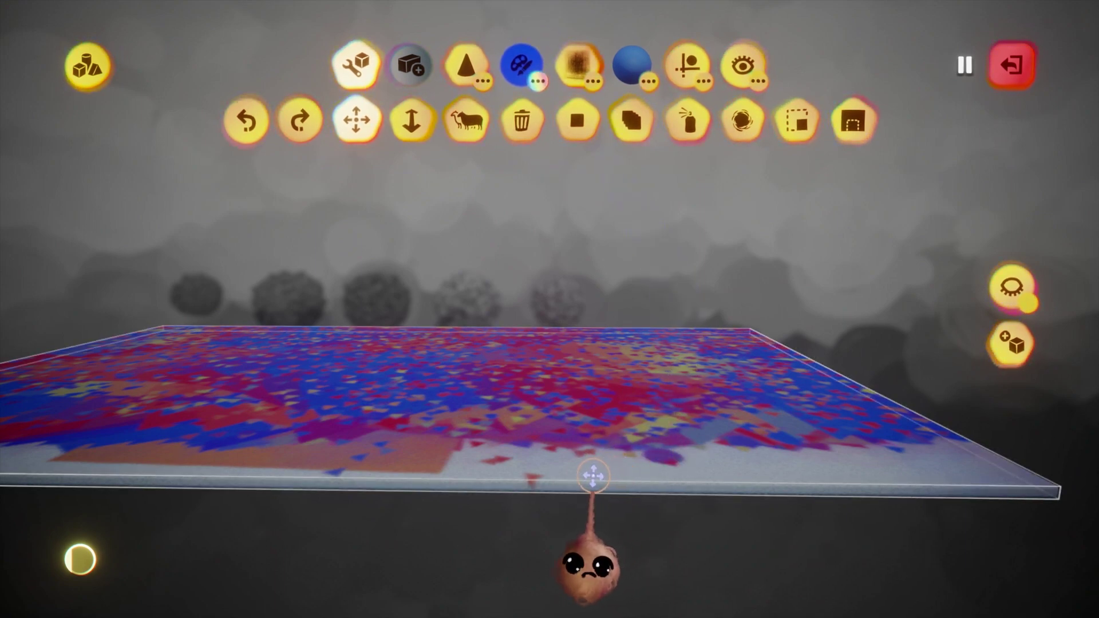
{"action": "left_click", "coordinate": [592, 474]}
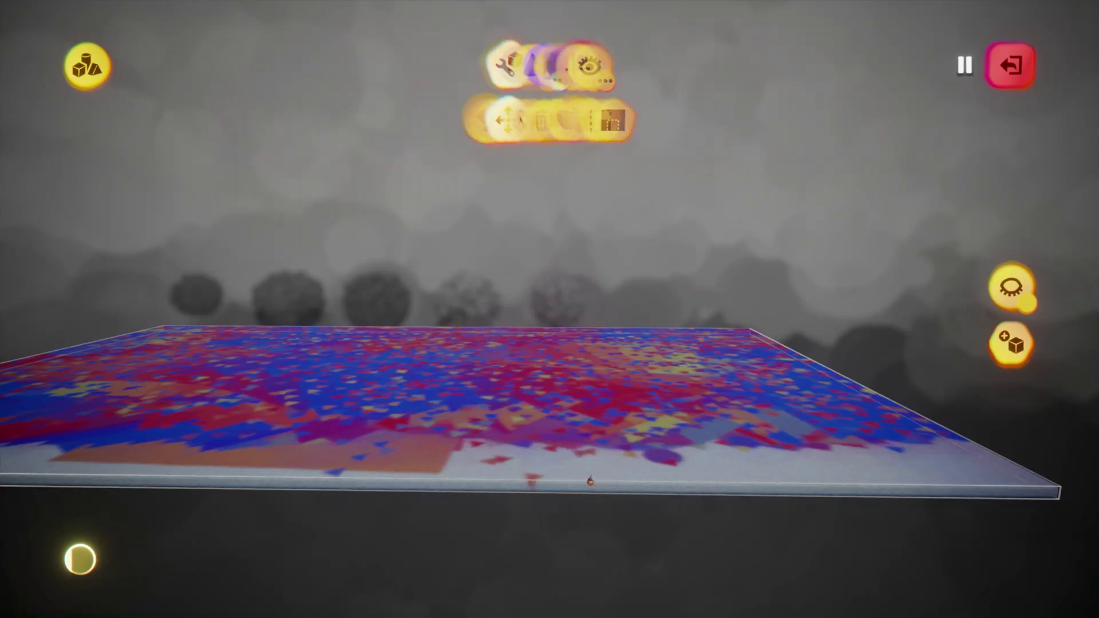
{"action": "mouse_move", "coordinate": [589, 484]}
{"action": "left_mouse_down"}
{"action": "mouse_move", "coordinate": [580, 533]}
{"action": "mouse_move", "coordinate": [583, 518]}
{"action": "left_mouse_up"}
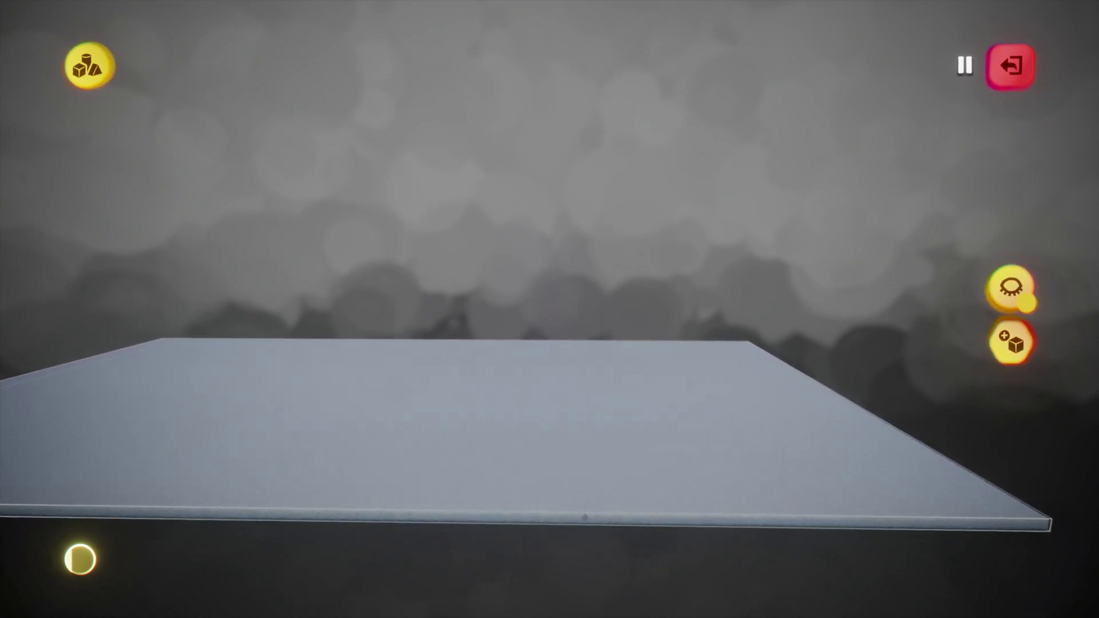
{"action": "middle_click_drag", "start_coordinate": [589, 534], "coordinate": [599, 506]}
{"action": "scroll", "coordinate": [606, 476], "scroll_direction": "down", "scroll_amount": 3}
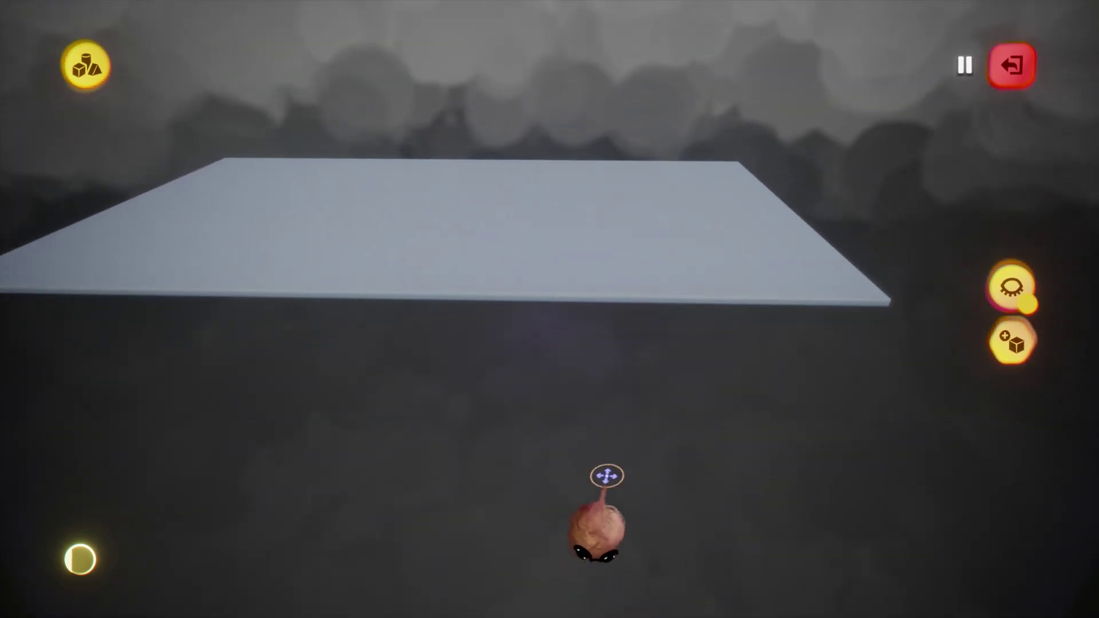
{"action": "middle_click_drag", "start_coordinate": [605, 441], "coordinate": [608, 422]}
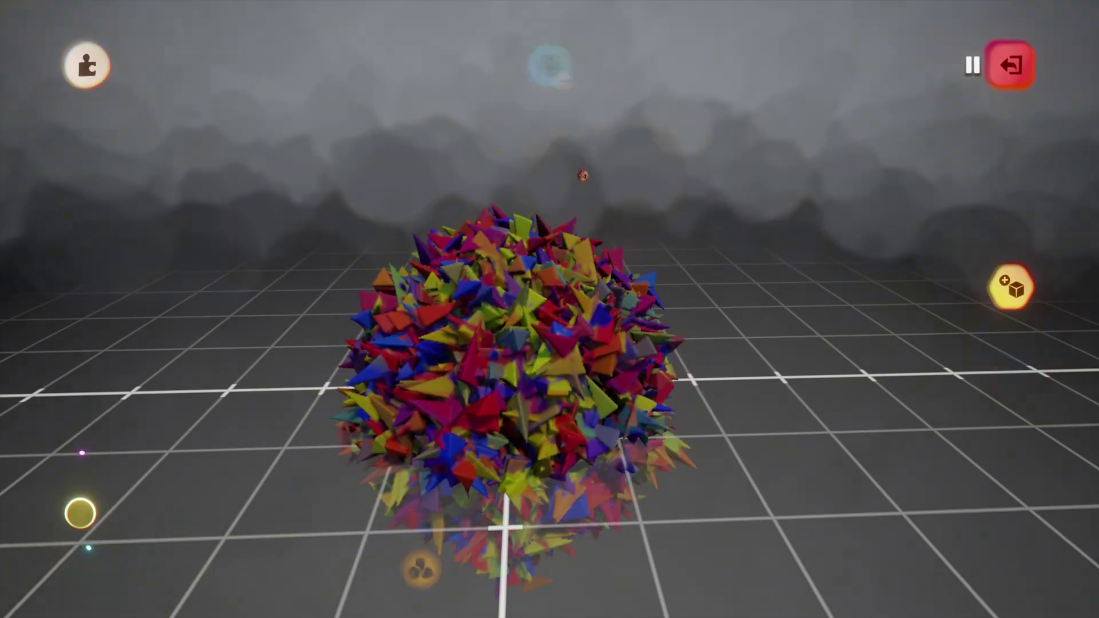
- Increase the spiky multicoloured sphere's detail with the Sculpture Detail tool and check the graphics memory thermometer
{"action": "scroll", "coordinate": [508, 412], "scroll_direction": "up", "scroll_amount": 5}
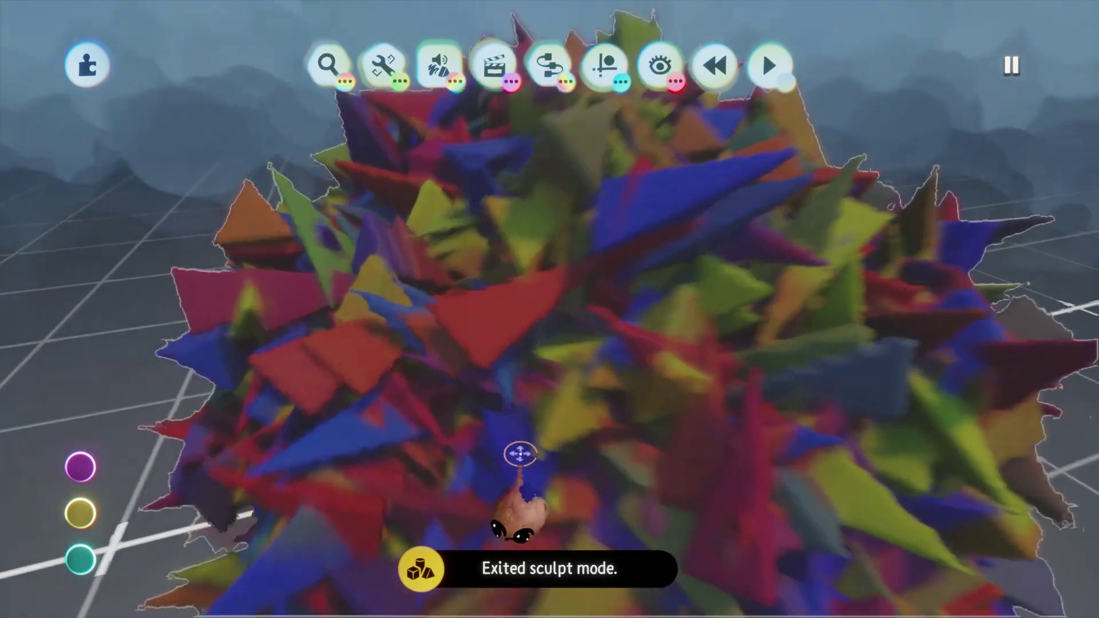
{"action": "scroll", "coordinate": [520, 454], "scroll_direction": "up", "scroll_amount": 3}
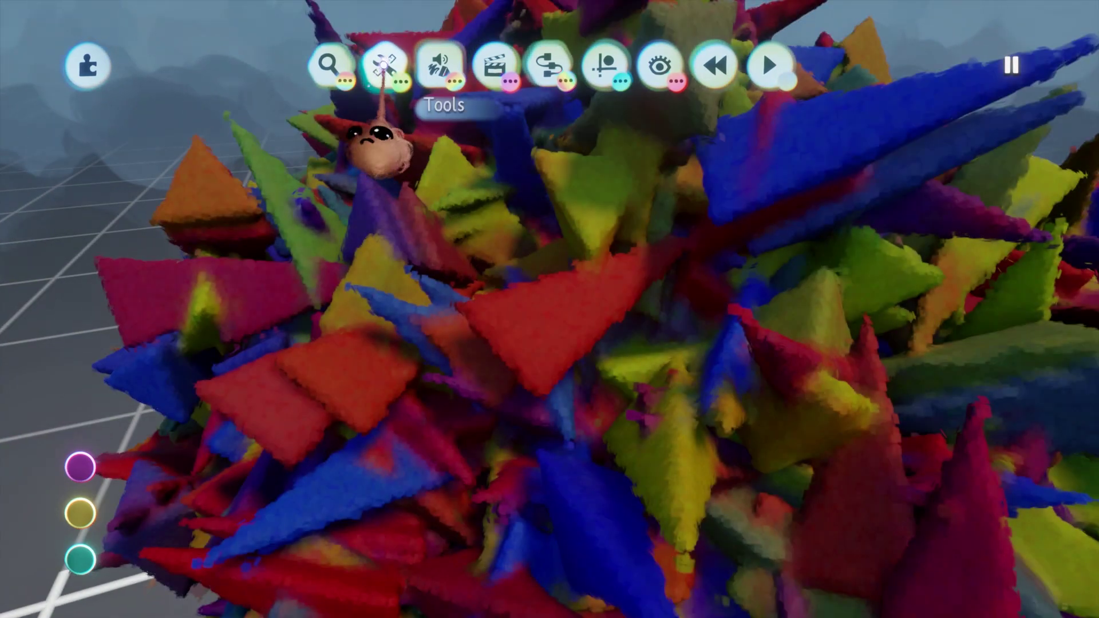
{"action": "left_click", "coordinate": [382, 66]}
{"action": "left_click", "coordinate": [799, 120]}
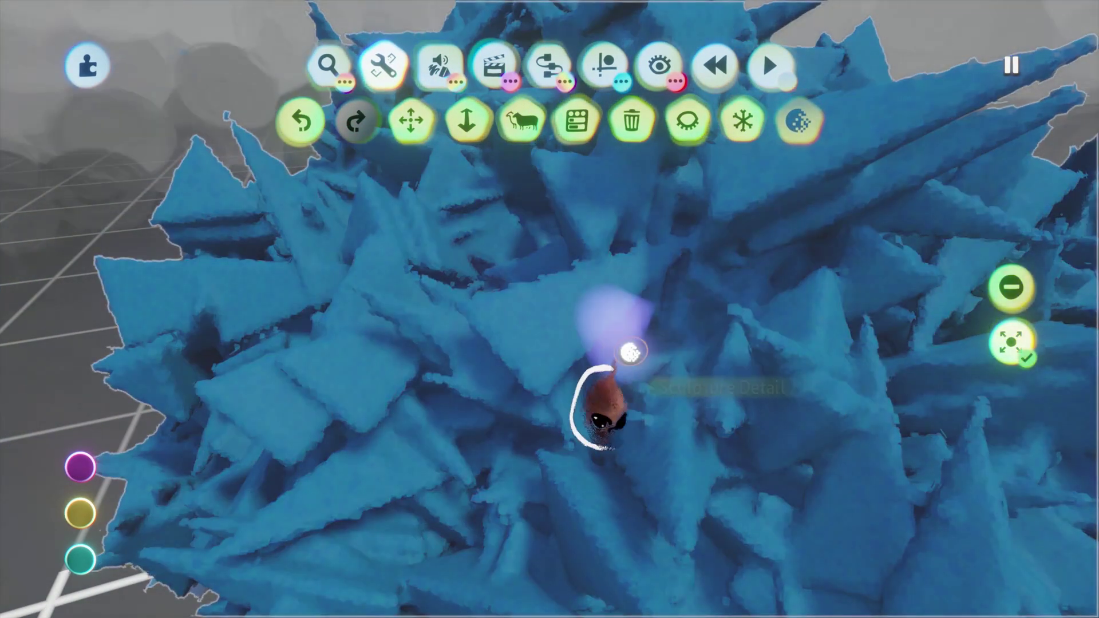
{"action": "left_click", "coordinate": [589, 300]}
{"action": "left_click", "coordinate": [591, 327]}
{"action": "left_click", "coordinate": [592, 340]}
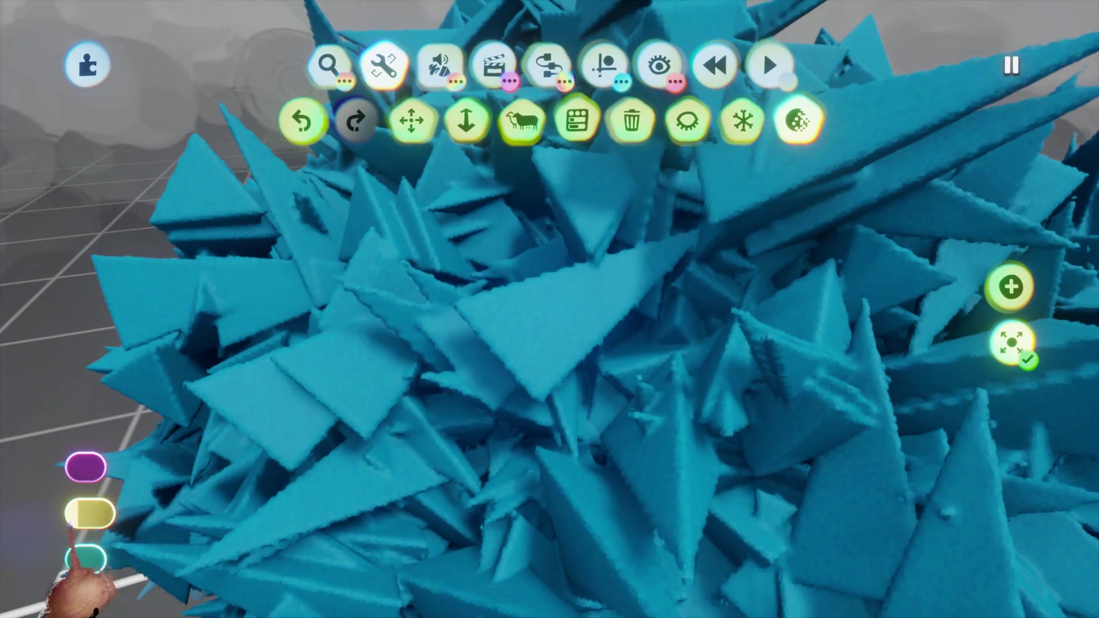
{"action": "mouse_move", "coordinate": [92, 518]}
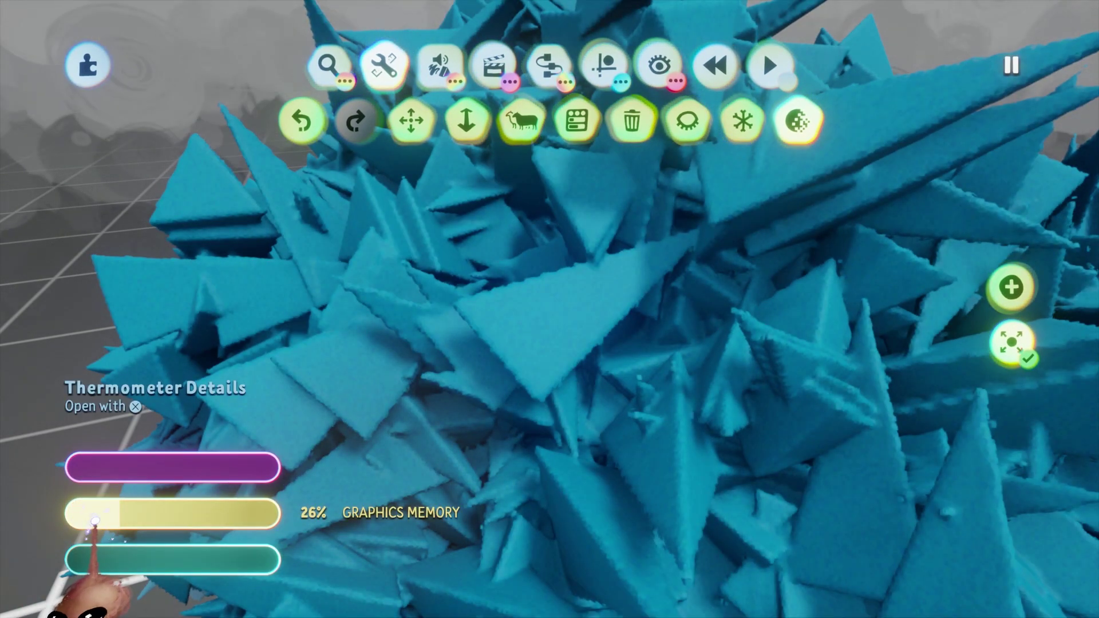
- Stamp a large cube beside the spiky sphere and leave sculpt mode
{"action": "middle_click_drag", "start_coordinate": [109, 503], "coordinate": [356, 243]}
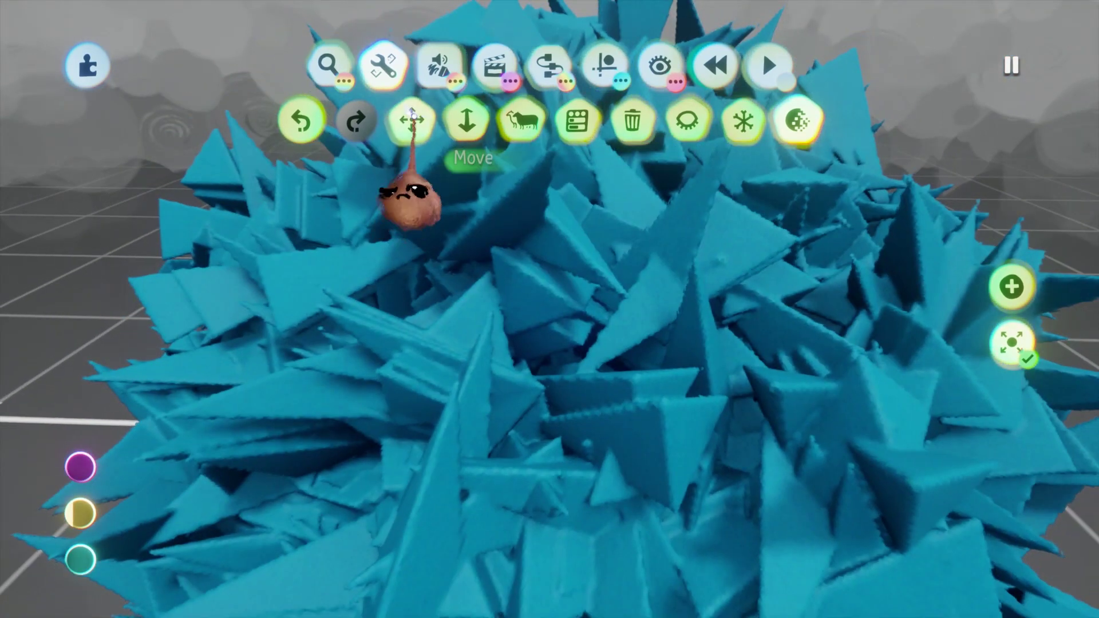
{"action": "left_click", "coordinate": [411, 121]}
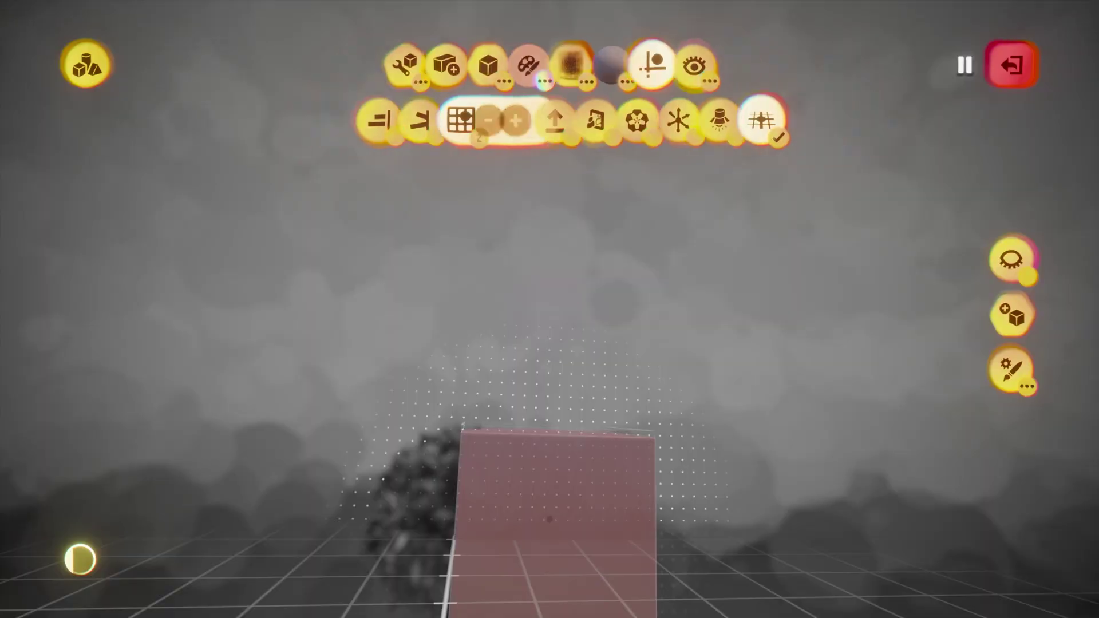
{"action": "left_click", "coordinate": [549, 516]}
{"action": "key", "text": "Escape"}
{"action": "mouse_move", "coordinate": [606, 312]}
{"action": "middle_mouse_down"}
{"action": "mouse_move", "coordinate": [518, 412]}
{"action": "mouse_move", "coordinate": [541, 275]}
{"action": "middle_mouse_up"}
- Increase the detail of the large cube with the Sculpture Detail tool
{"action": "left_click", "coordinate": [387, 68]}
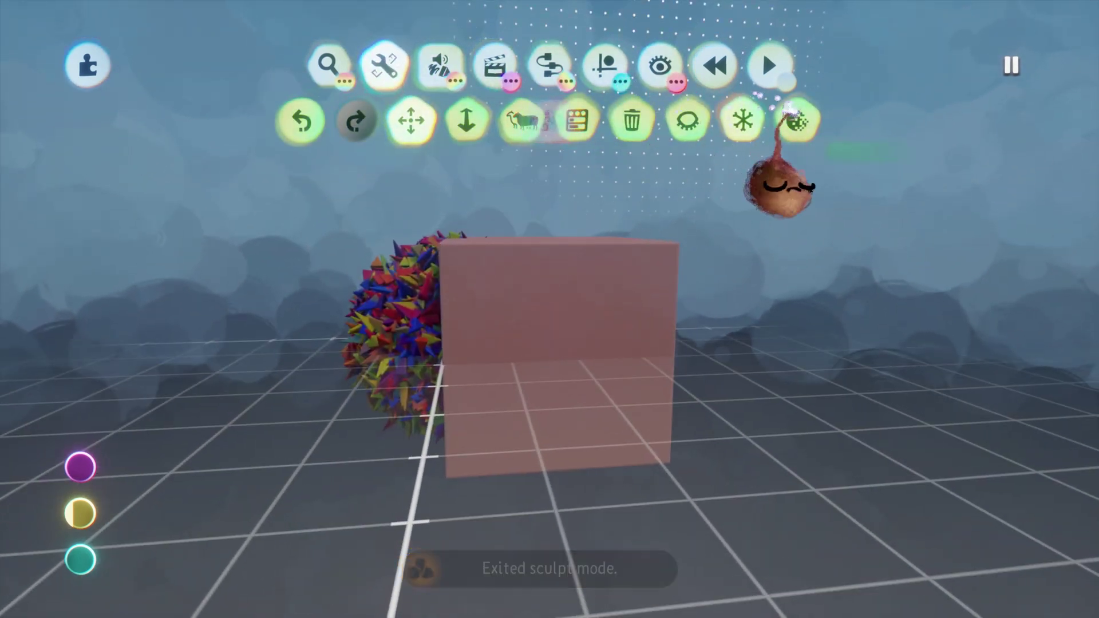
{"action": "left_click", "coordinate": [798, 120]}
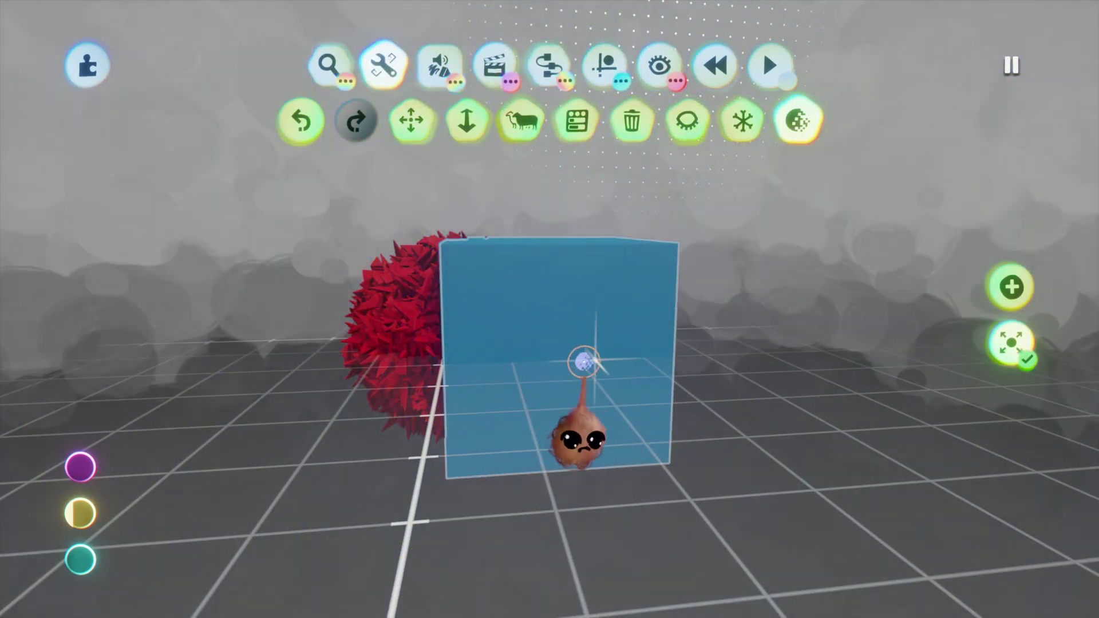
{"action": "left_click", "coordinate": [568, 360]}
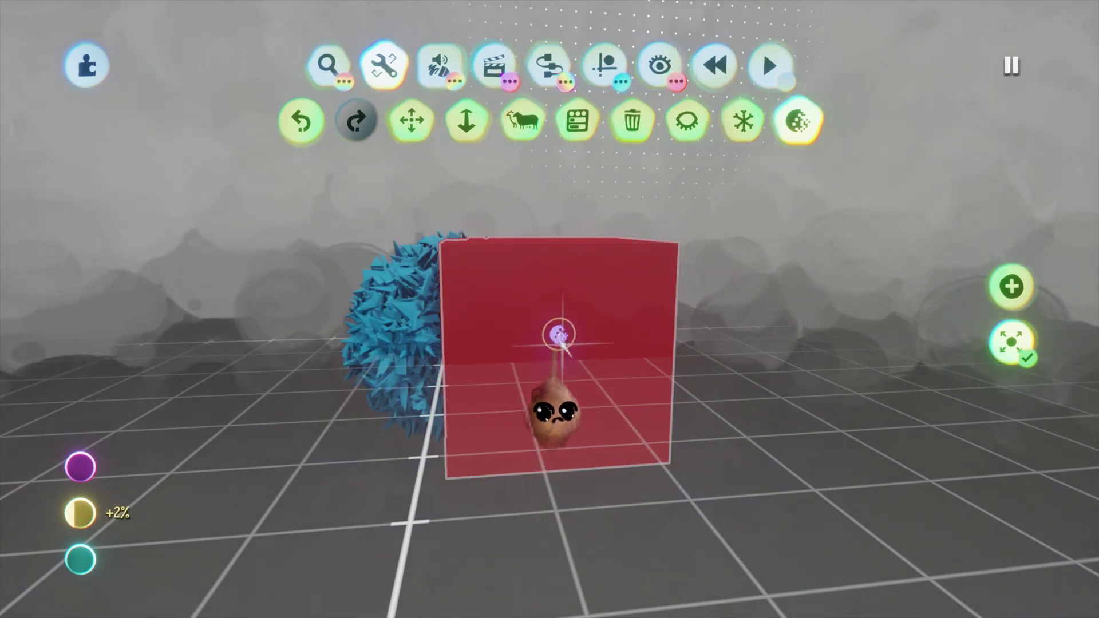
- Raise the large red cube's detail further with the Sculpture Detail tool and check the graphics memory thermometer
{"action": "left_click", "coordinate": [560, 345]}
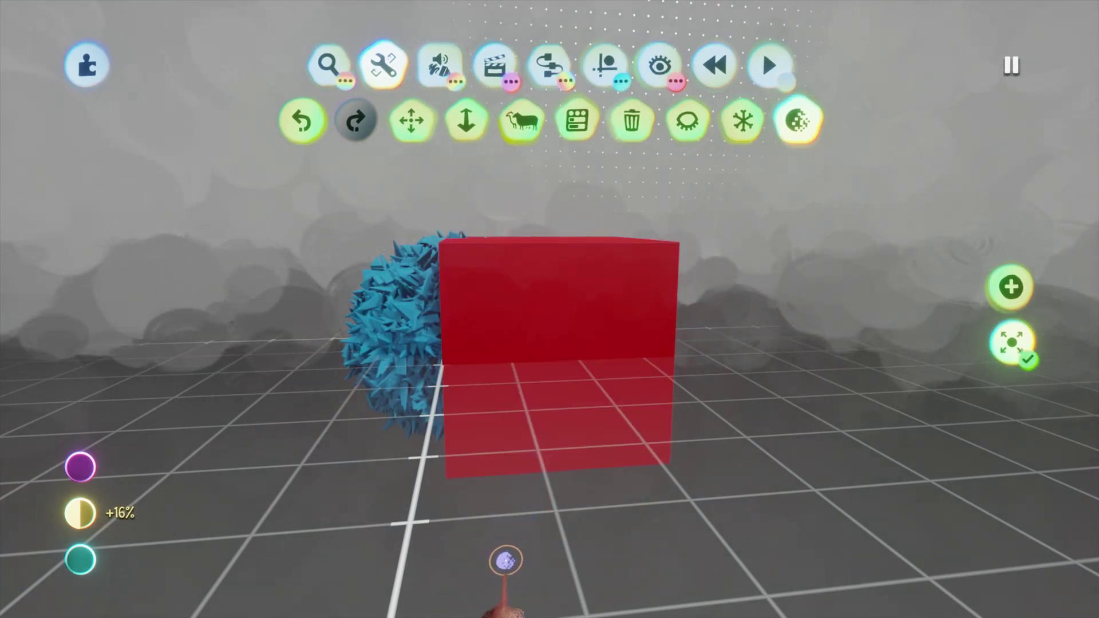
{"action": "mouse_move", "coordinate": [82, 510]}
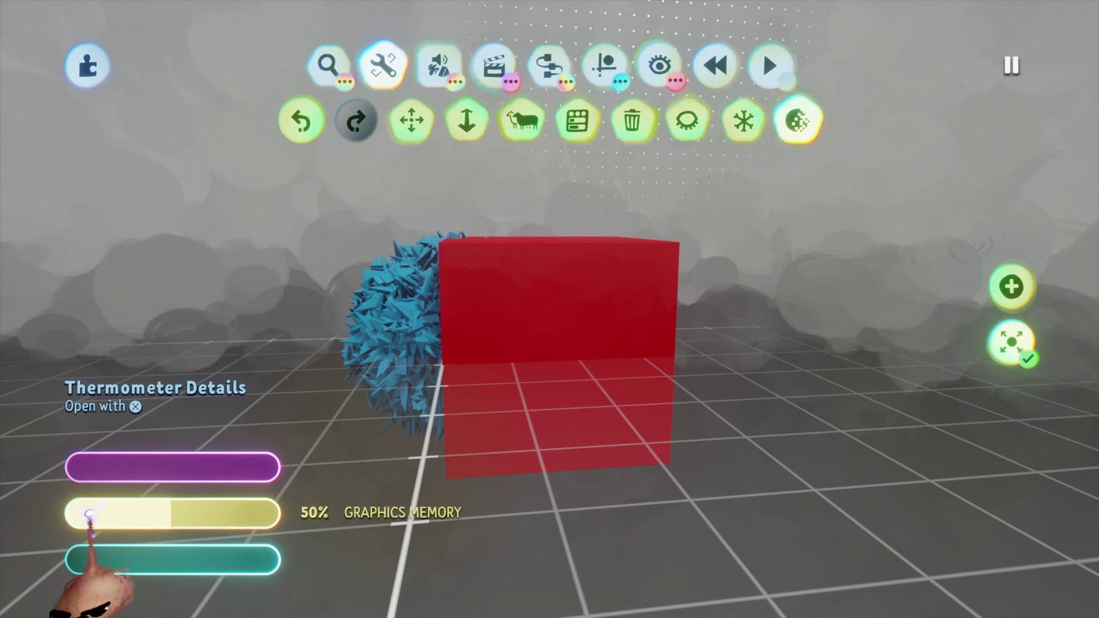
- Examine the multicoloured spiky sphere and the adjoining flat slab up close for their surface detail
{"action": "middle_click_drag", "start_coordinate": [405, 314], "coordinate": [527, 147]}
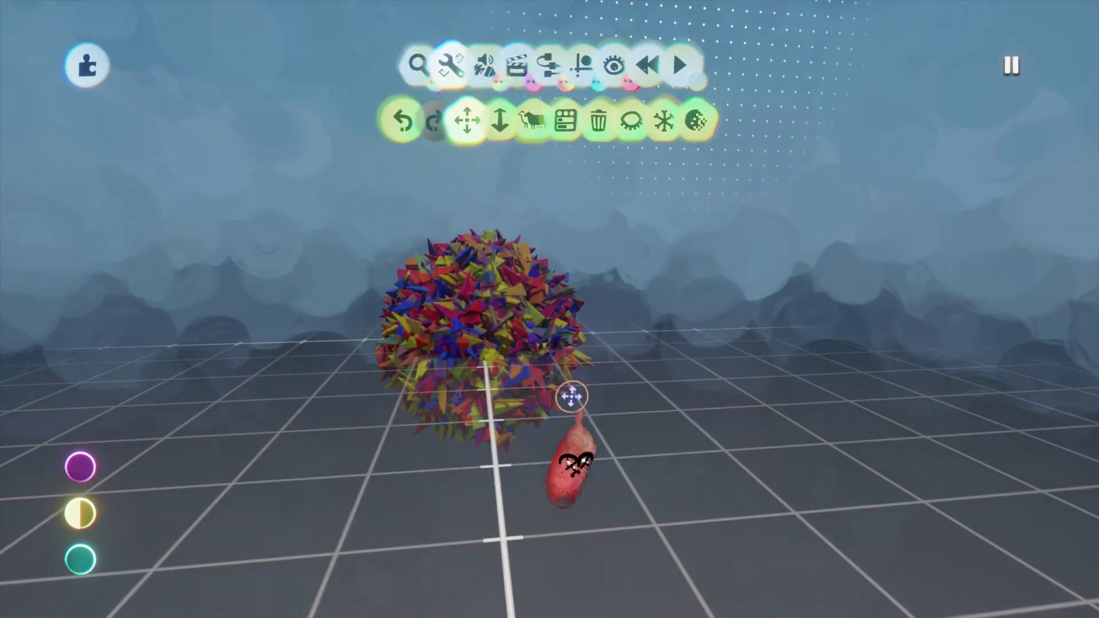
{"action": "mouse_move", "coordinate": [94, 544]}
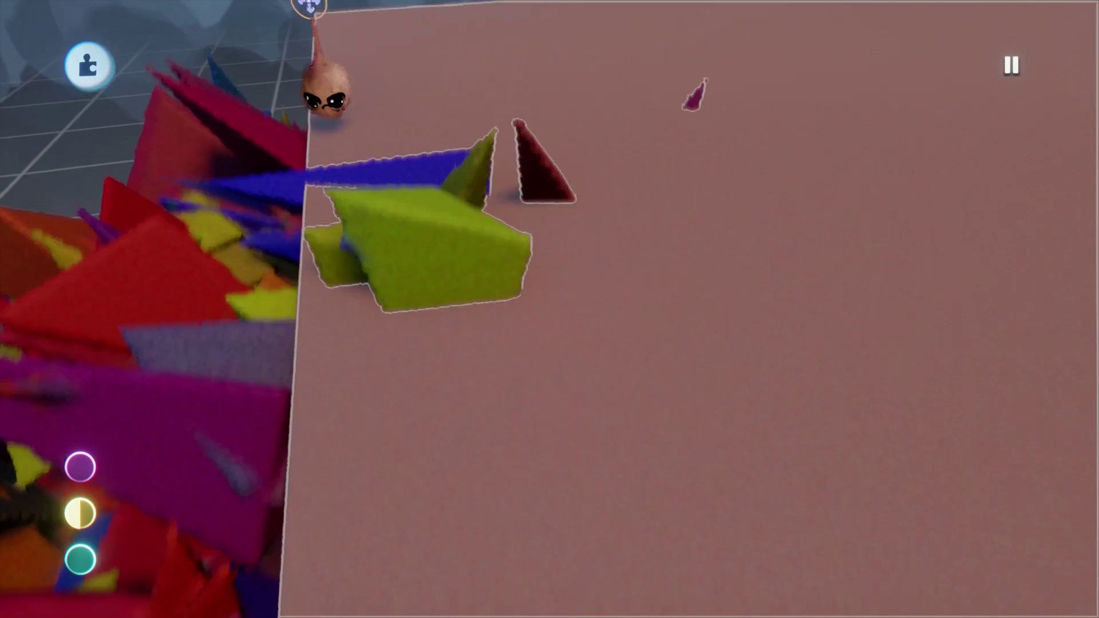
{"action": "middle_click_drag", "start_coordinate": [309, 5], "coordinate": [332, 17]}
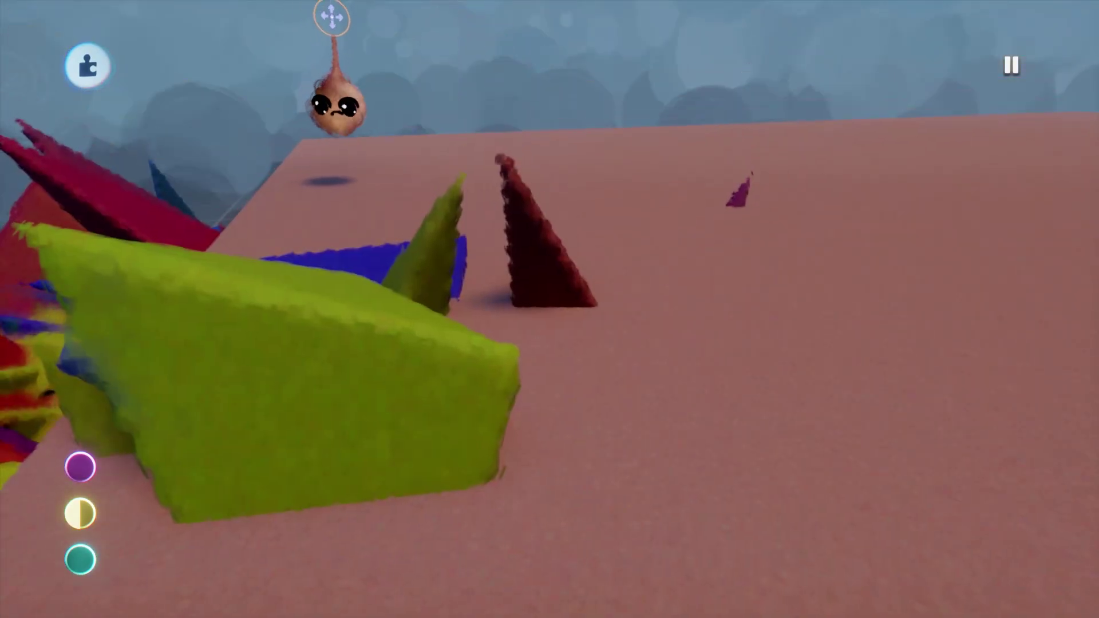
{"action": "left_click_drag", "start_coordinate": [332, 17], "coordinate": [415, 481]}
{"action": "left_click_drag", "start_coordinate": [403, 440], "coordinate": [8, 115]}
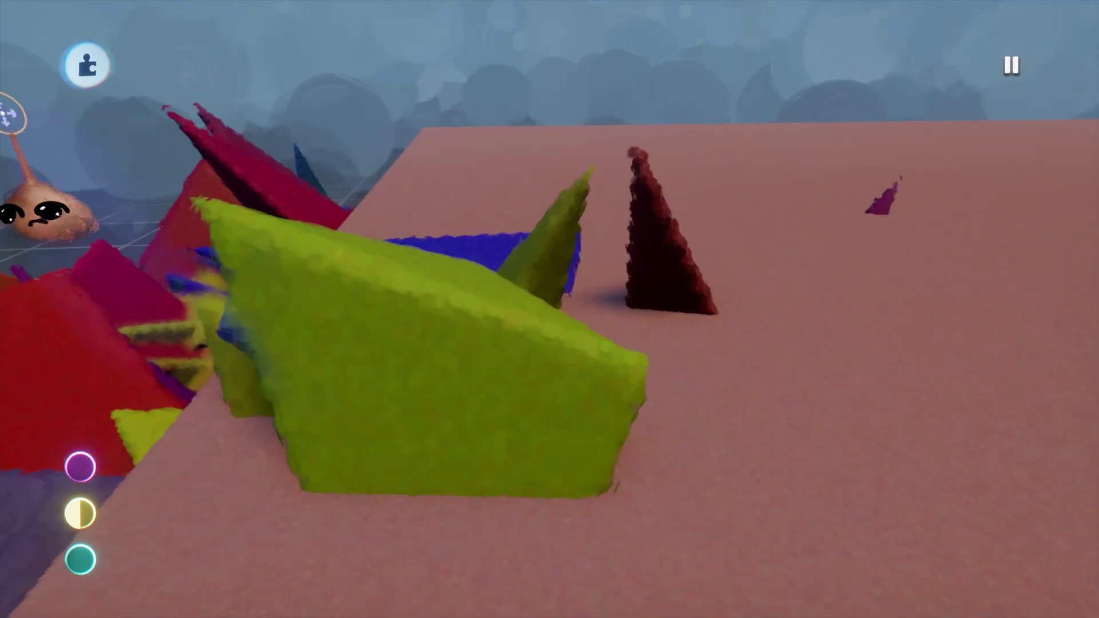
{"action": "mouse_move", "coordinate": [85, 66]}
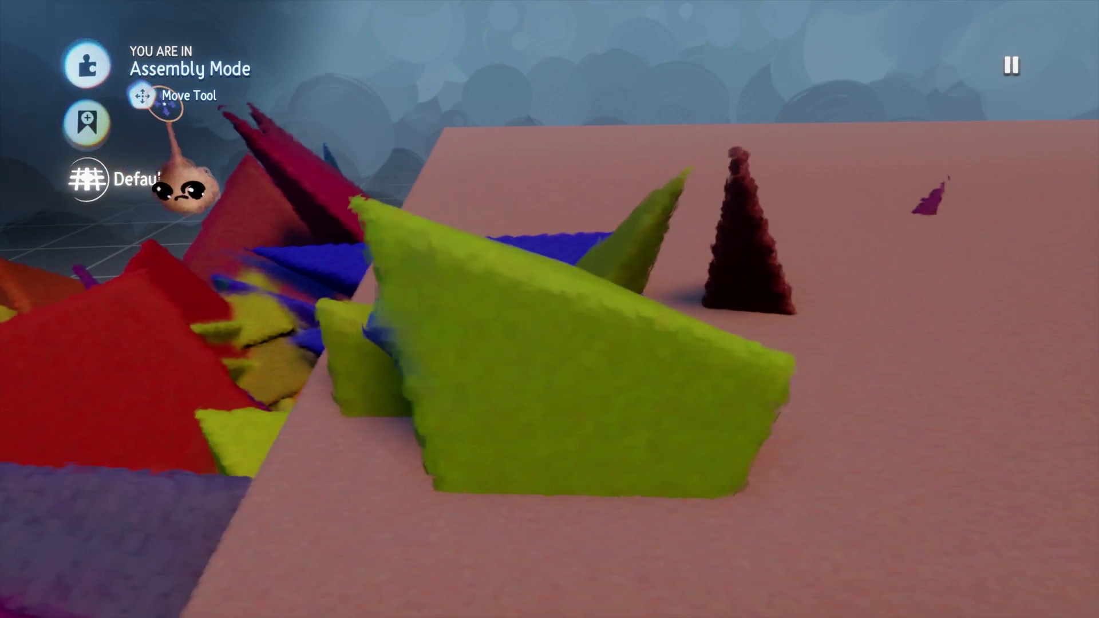
{"action": "left_click_drag", "start_coordinate": [170, 103], "coordinate": [442, 351]}
{"action": "middle_click_drag", "start_coordinate": [440, 498], "coordinate": [442, 464]}
{"action": "left_click_drag", "start_coordinate": [442, 465], "coordinate": [517, 235]}
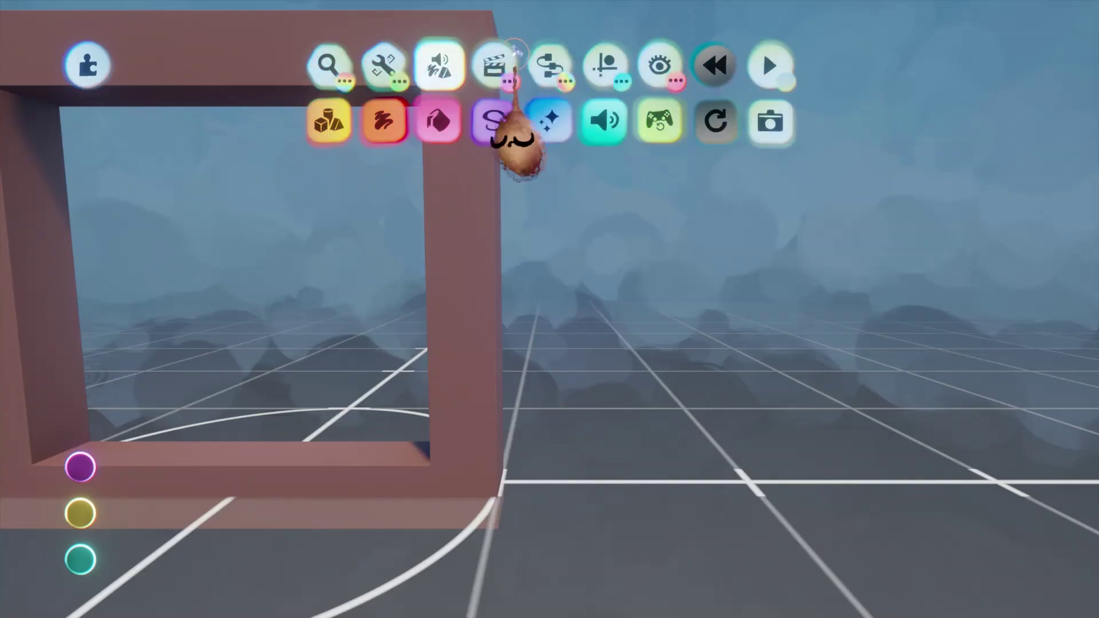
- Enter sculpt mode for a new sculpture and position a cube beside the lower corner of the existing square frame
{"action": "left_click", "coordinate": [437, 64]}
{"action": "left_click", "coordinate": [437, 64]}
{"action": "left_click", "coordinate": [330, 120]}
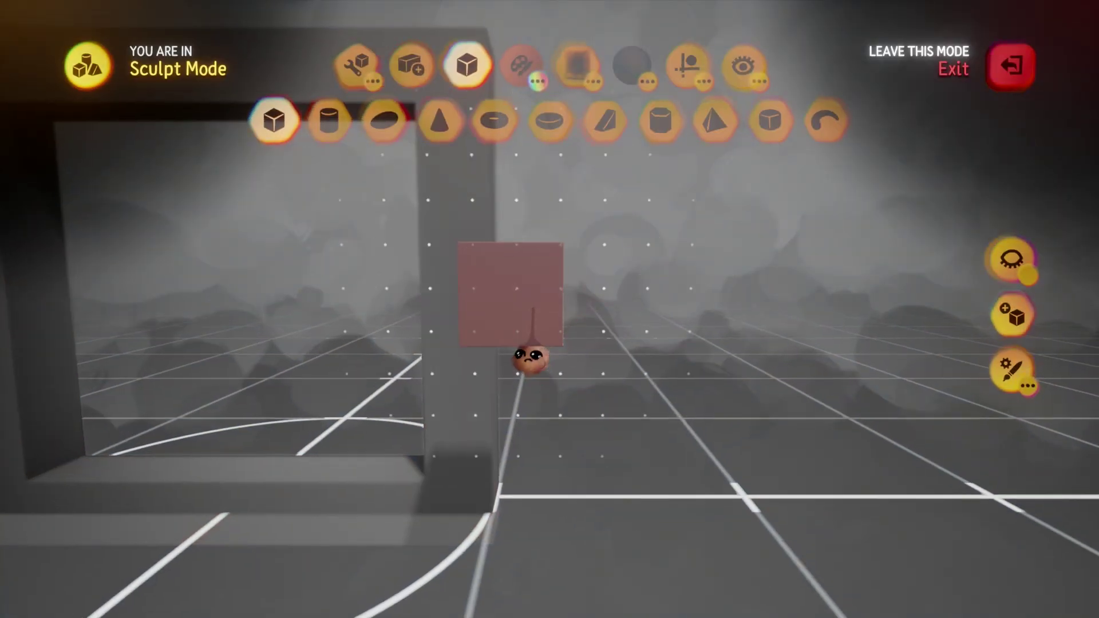
{"action": "mouse_move", "coordinate": [533, 309]}
{"action": "middle_mouse_down"}
{"action": "mouse_move", "coordinate": [517, 291]}
{"action": "mouse_move", "coordinate": [524, 306]}
{"action": "mouse_move", "coordinate": [508, 315]}
{"action": "middle_mouse_up"}
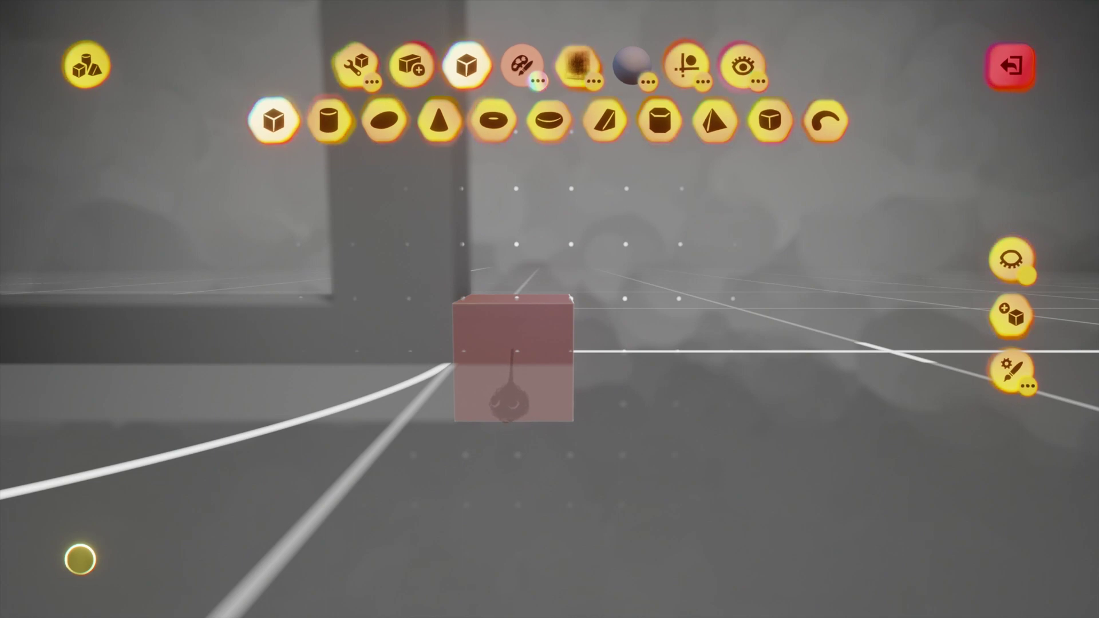
- Stretch the cube in the shape editor into a large block matching the neighbouring frame's outer size
{"action": "key", "text": "e"}
{"action": "middle_click_drag", "start_coordinate": [506, 353], "coordinate": [522, 379]}
{"action": "mouse_move", "coordinate": [523, 379]}
{"action": "left_mouse_down"}
{"action": "mouse_move", "coordinate": [533, 347]}
{"action": "mouse_move", "coordinate": [551, 344]}
{"action": "left_mouse_up"}
{"action": "middle_click_drag", "start_coordinate": [551, 345], "coordinate": [540, 403]}
{"action": "left_click_drag", "start_coordinate": [541, 403], "coordinate": [544, 461]}
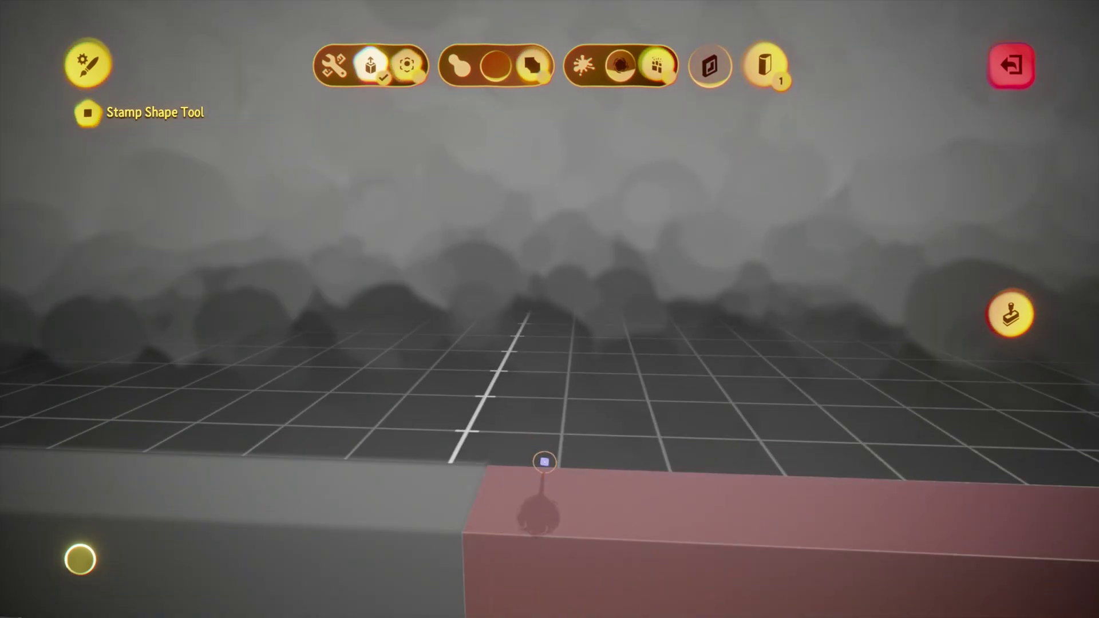
{"action": "middle_click_drag", "start_coordinate": [545, 461], "coordinate": [590, 442]}
{"action": "left_click", "coordinate": [1012, 314]}
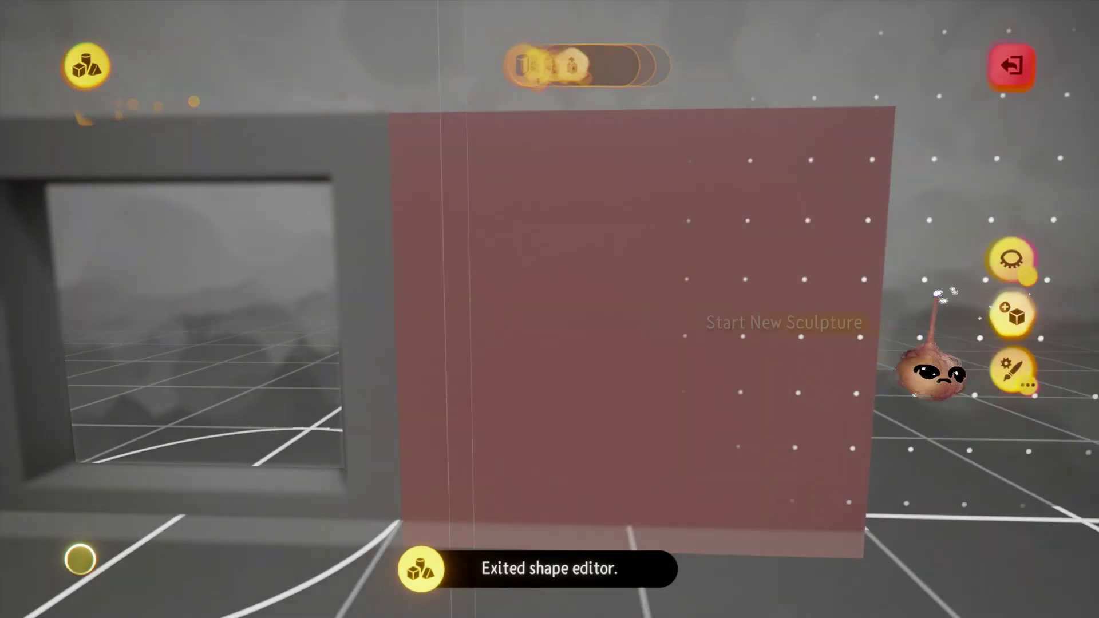
- Subtract a cube stretched through the block to leave a hollow square frame, and leave sculpt mode
{"action": "middle_click_drag", "start_coordinate": [937, 299], "coordinate": [576, 222]}
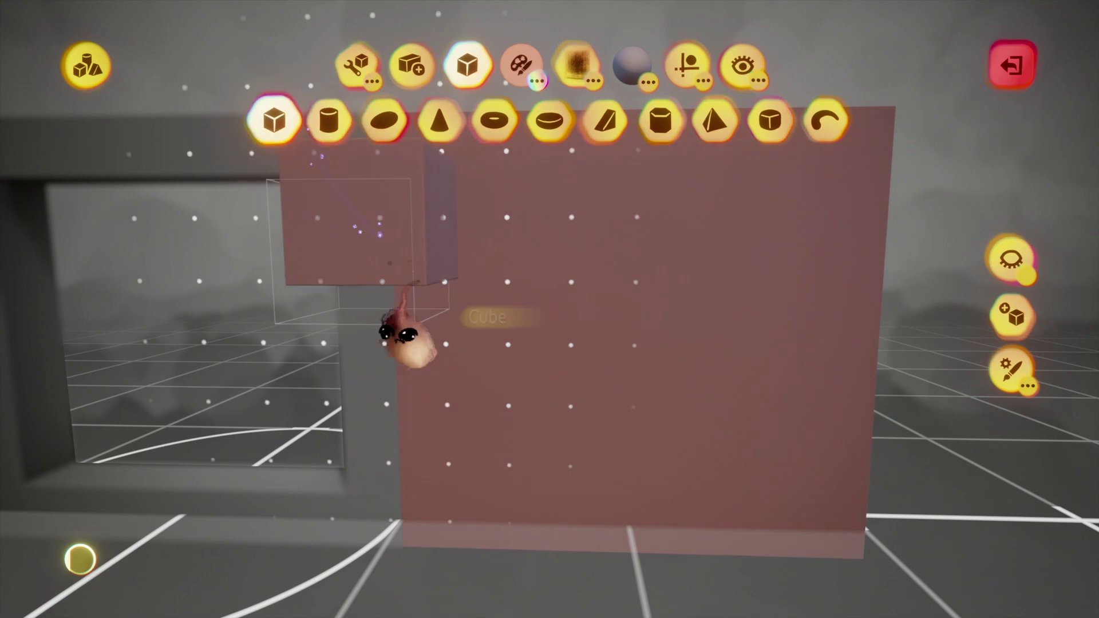
{"action": "middle_click_drag", "start_coordinate": [418, 281], "coordinate": [478, 360]}
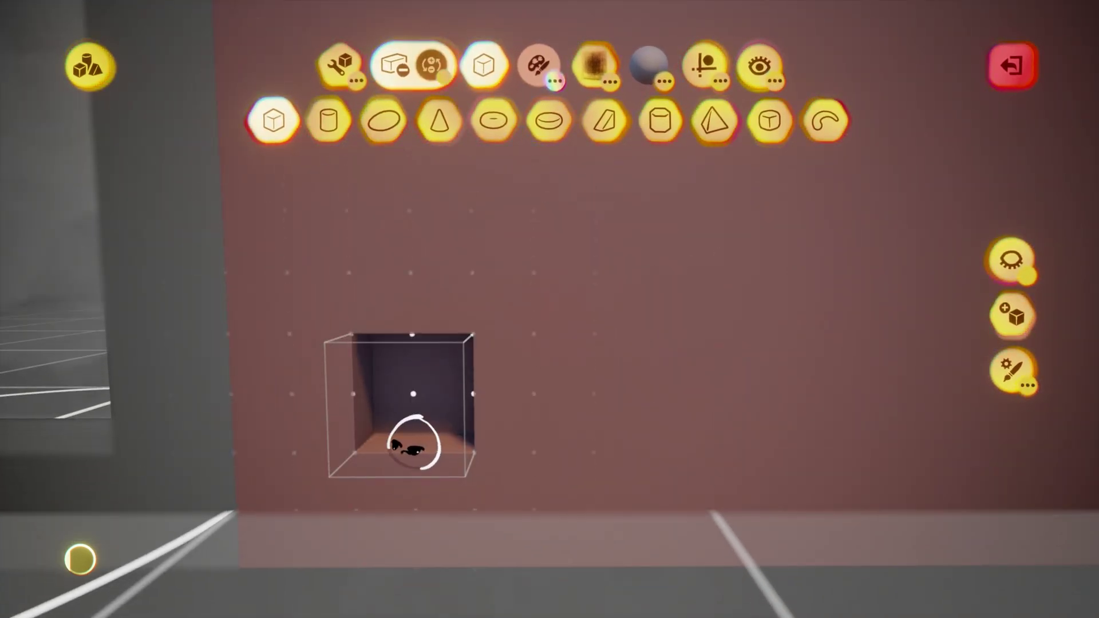
{"action": "left_click", "coordinate": [419, 437]}
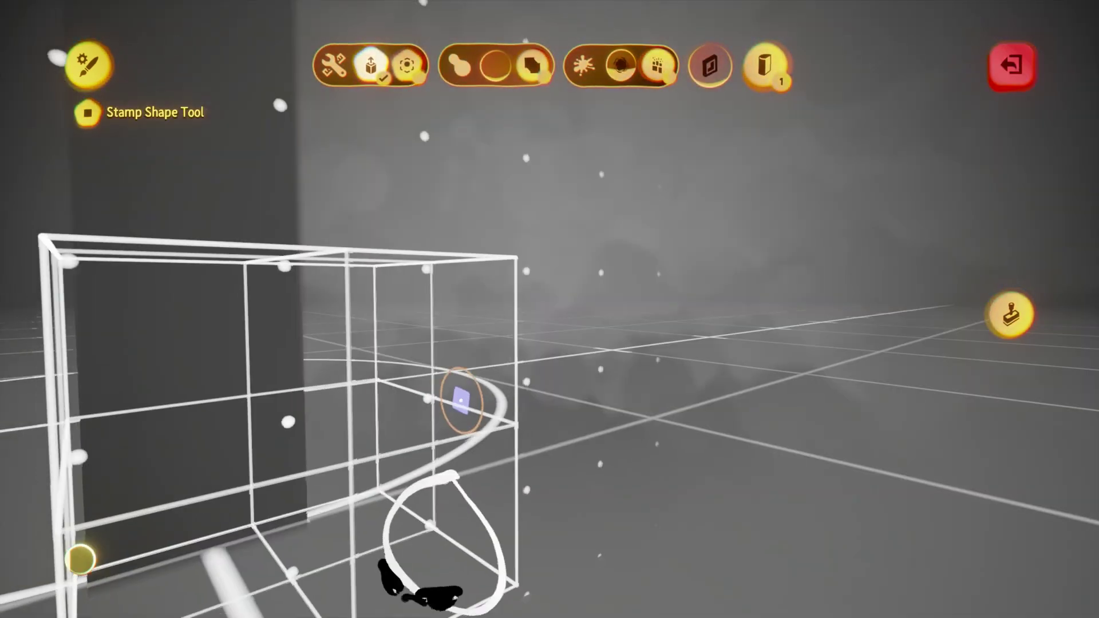
{"action": "middle_click_drag", "start_coordinate": [461, 401], "coordinate": [501, 445]}
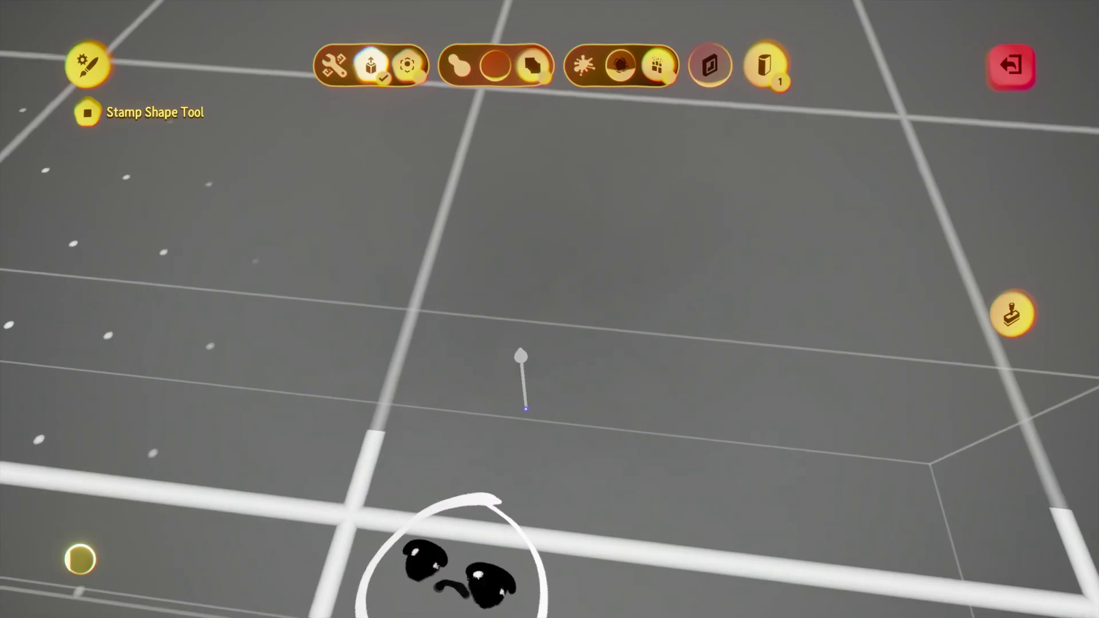
{"action": "middle_click_drag", "start_coordinate": [526, 399], "coordinate": [517, 282]}
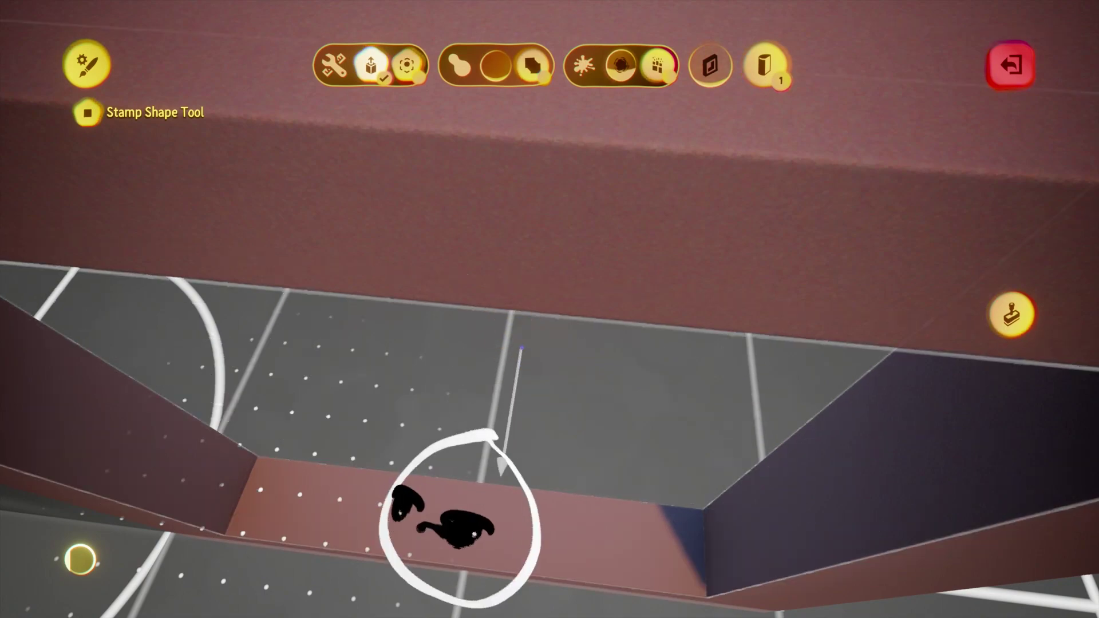
{"action": "middle_click_drag", "start_coordinate": [522, 348], "coordinate": [569, 410]}
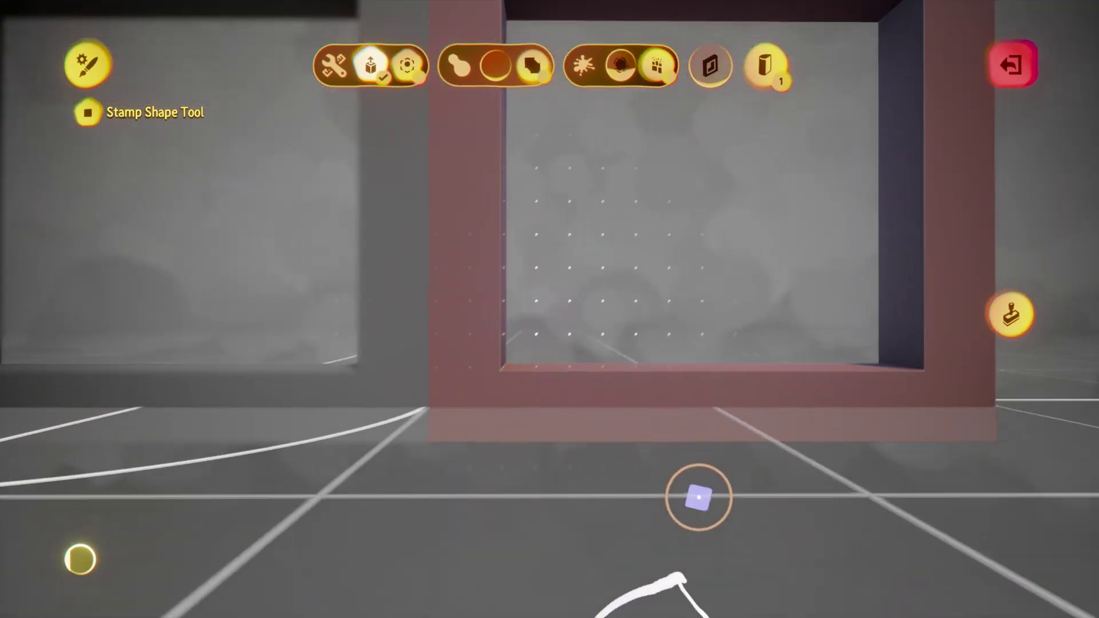
{"action": "left_click", "coordinate": [1012, 315]}
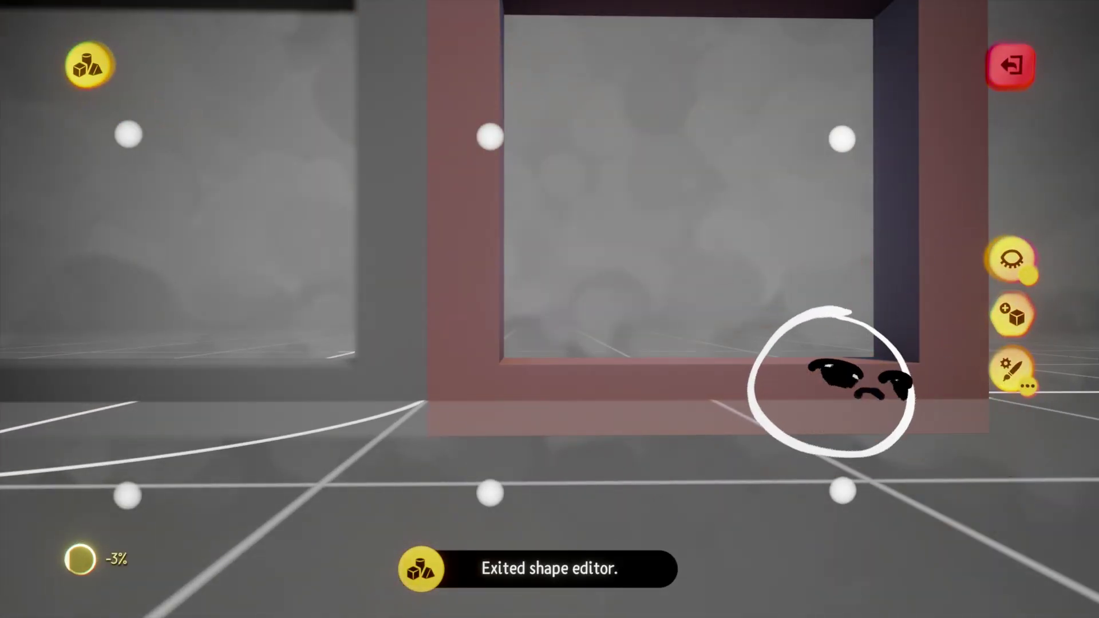
{"action": "key", "text": "Escape"}
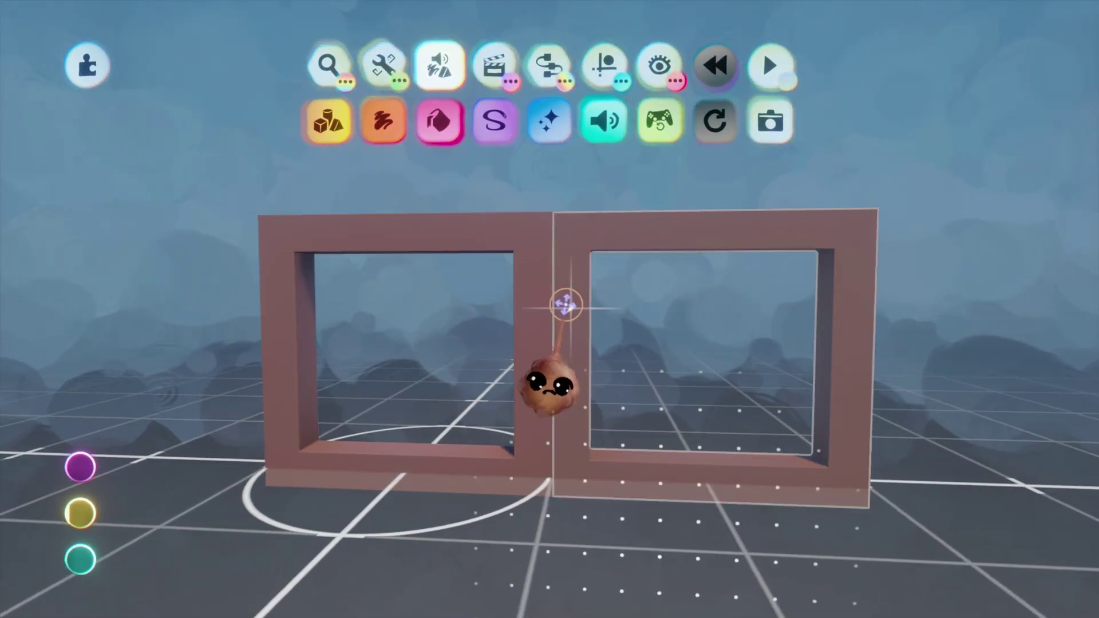
- Delete each frame in turn and undo each deletion to compare their graphics memory usage on the thermometer
{"action": "key", "text": "Delete"}
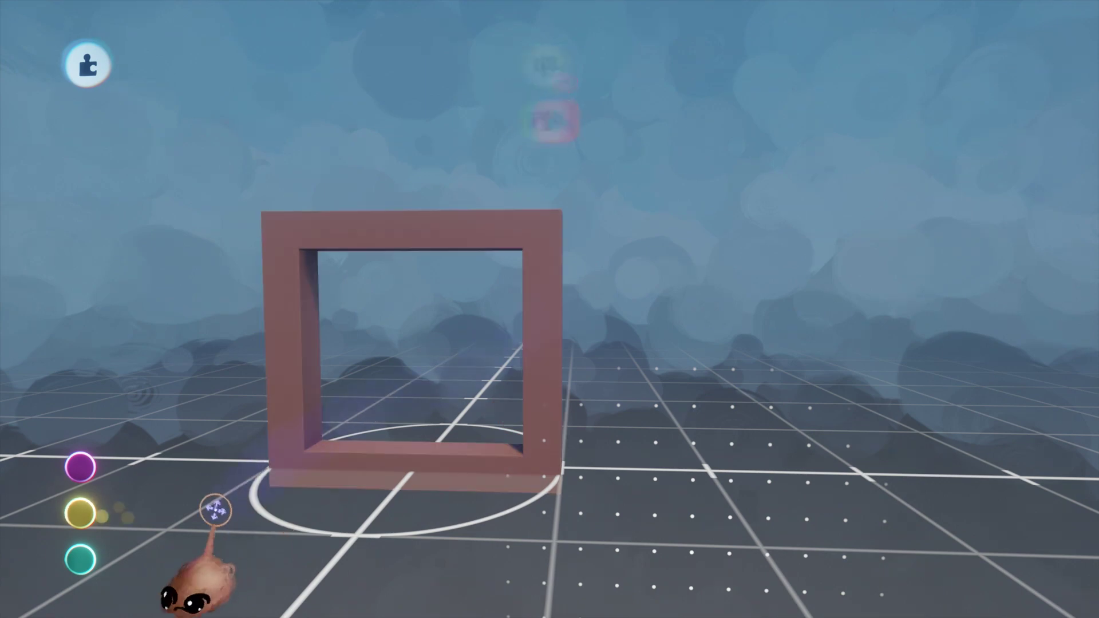
{"action": "key", "text": "ctrl+z"}
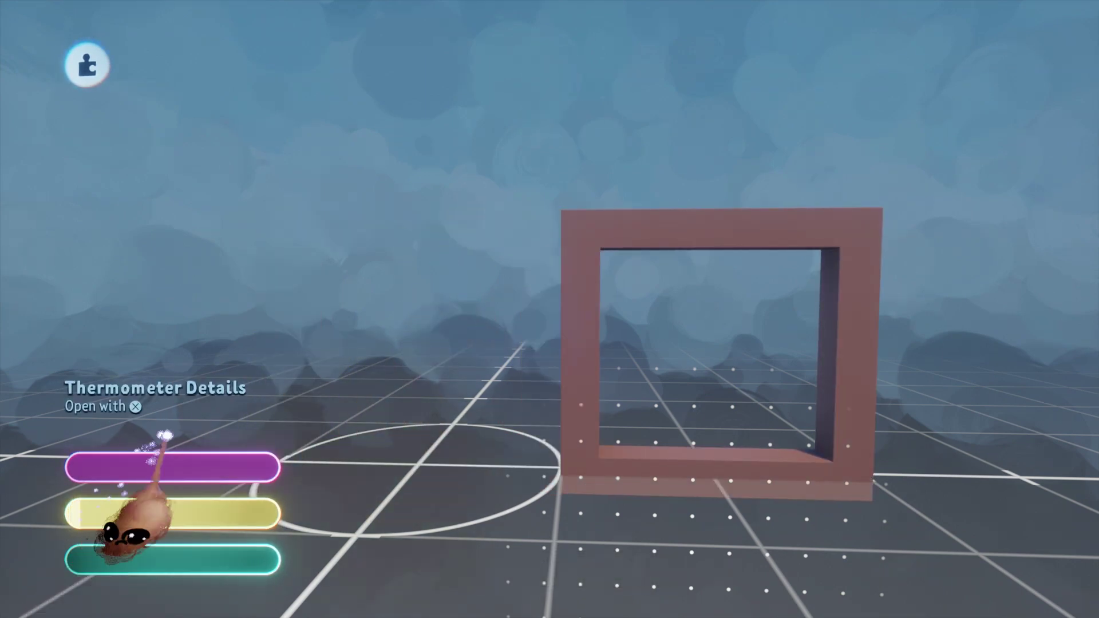
{"action": "key", "text": "ctrl+z"}
{"action": "key", "text": "ctrl+y"}
{"action": "key", "text": "ctrl+z"}
{"action": "key", "text": "Delete"}
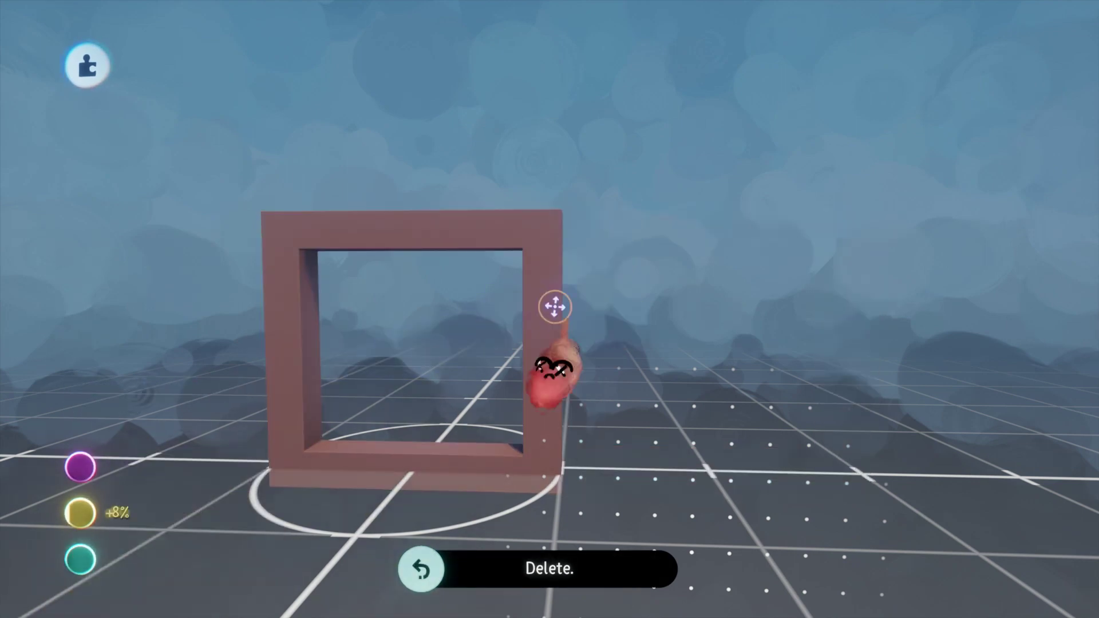
{"action": "mouse_move", "coordinate": [67, 521]}
{"action": "key", "text": "ctrl+z"}
- Clone the newly sculpted frame repeatedly into an evenly spaced row of ten frames
{"action": "scroll", "coordinate": [880, 361], "scroll_direction": "up", "scroll_amount": 8}
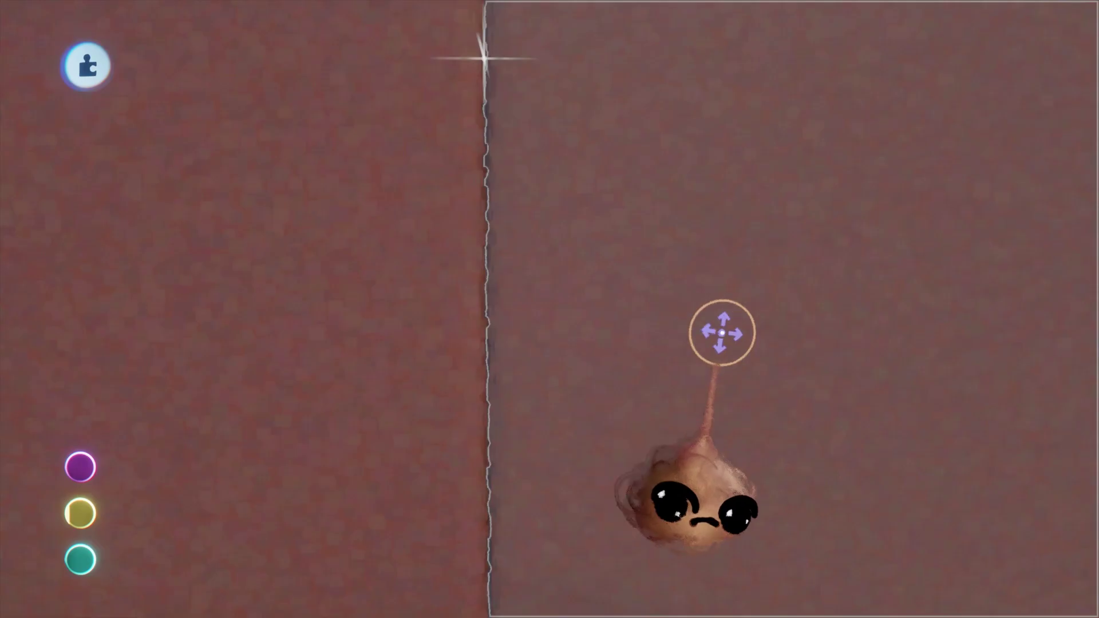
{"action": "scroll", "coordinate": [315, 338], "scroll_direction": "down", "scroll_amount": 10}
{"action": "middle_click_drag", "start_coordinate": [589, 515], "coordinate": [640, 458]}
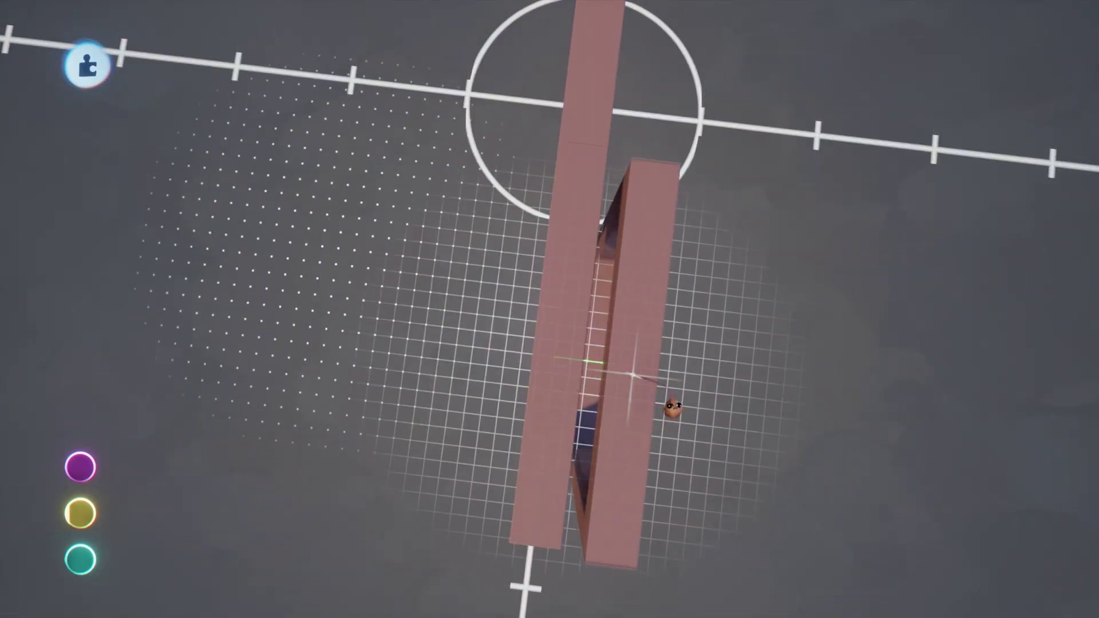
{"action": "key", "text": "Right"}
{"action": "key", "text": "Right"}
{"action": "key", "text": "Right"}
{"action": "key", "text": "Right"}
{"action": "key", "text": "Right"}
{"action": "key", "text": "Right"}
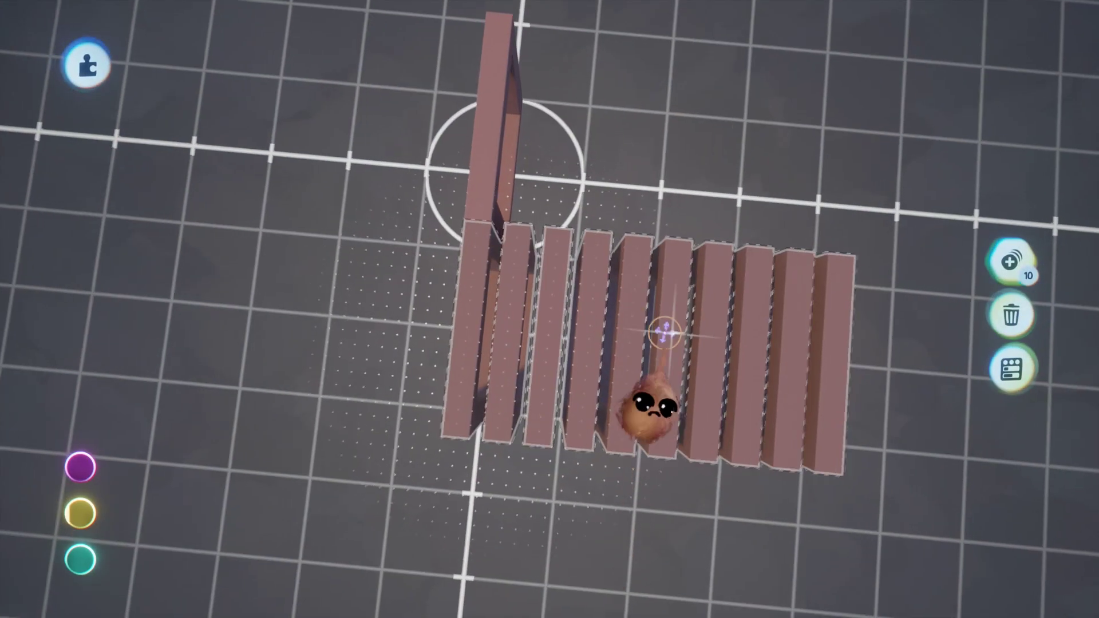
- Deselect the row of frames and enter sculpt mode on the first one
{"action": "scroll", "coordinate": [665, 332], "scroll_direction": "up", "scroll_amount": 5}
{"action": "key", "text": "Escape"}
{"action": "left_click", "coordinate": [605, 66]}
{"action": "left_click", "coordinate": [456, 123]}
{"action": "double_click", "coordinate": [564, 343]}
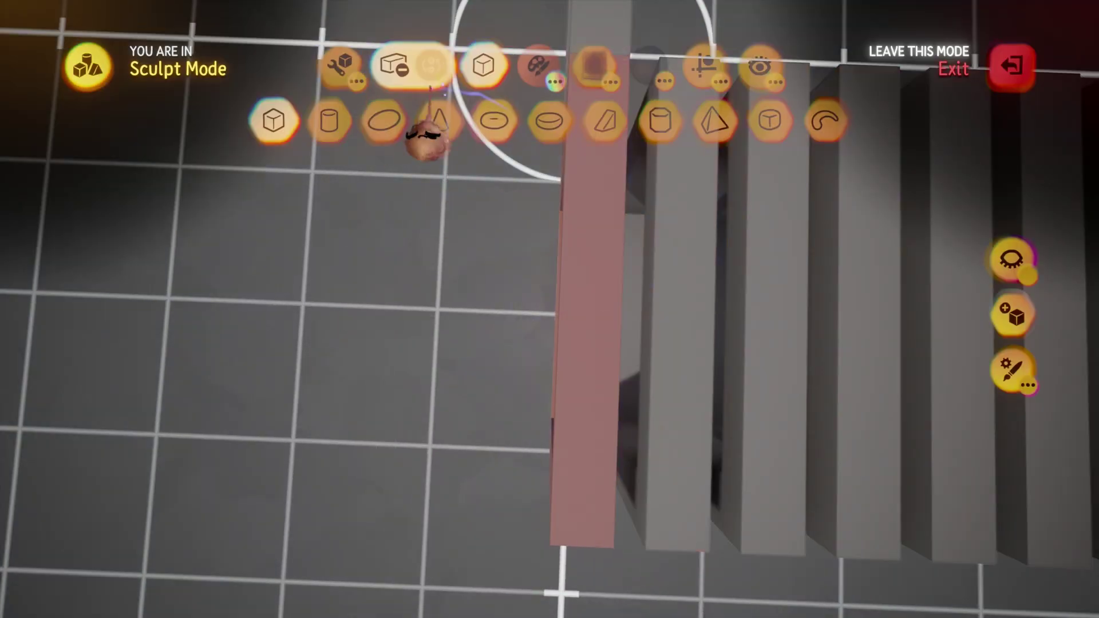
- Cut a small blue cube notch into each of the ten frames and check the graphics memory thermometer
{"action": "left_click", "coordinate": [538, 64]}
{"action": "left_click", "coordinate": [654, 120]}
{"action": "left_click", "coordinate": [564, 481]}
{"action": "left_click", "coordinate": [581, 498]}
{"action": "left_click", "coordinate": [544, 487]}
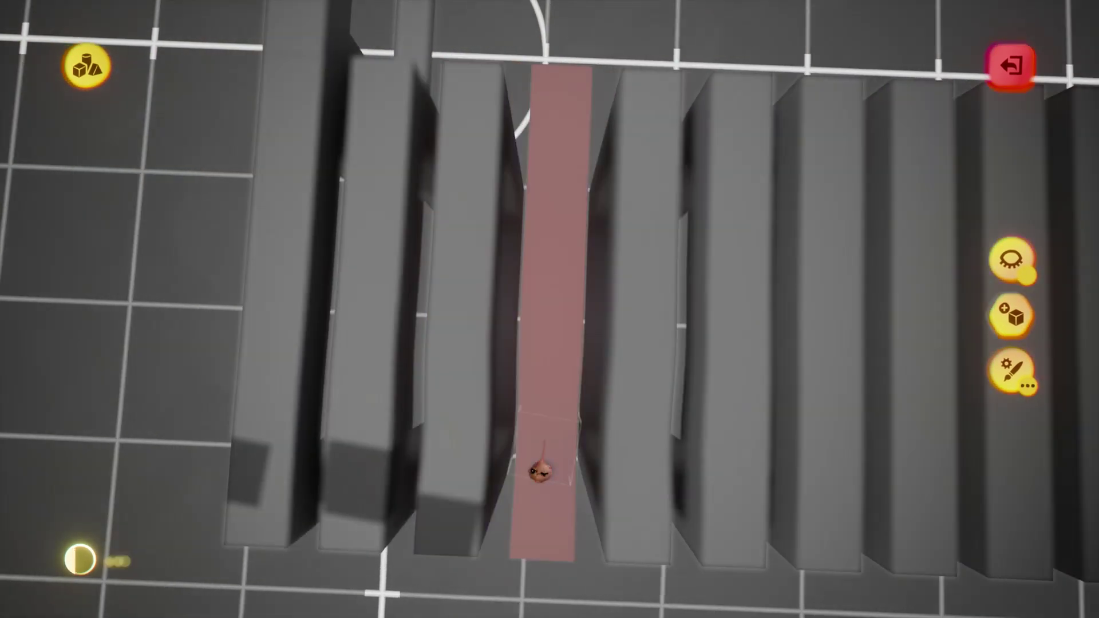
{"action": "left_click", "coordinate": [539, 456]}
{"action": "left_click", "coordinate": [541, 492]}
{"action": "left_click", "coordinate": [497, 372]}
{"action": "left_click", "coordinate": [576, 361]}
{"action": "left_click", "coordinate": [658, 322]}
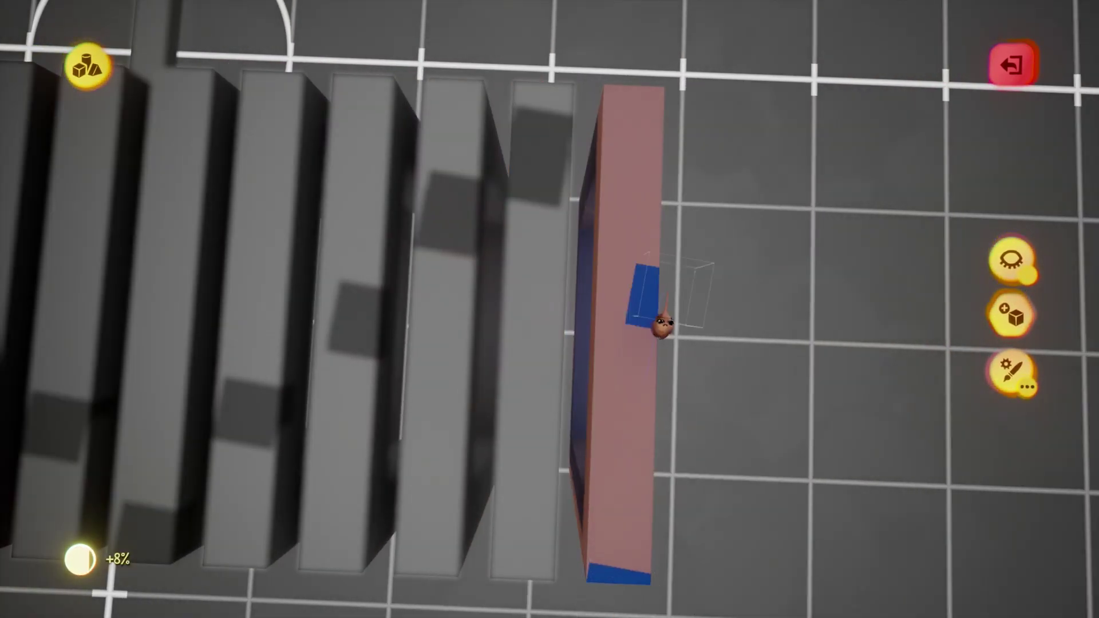
{"action": "key", "text": "Escape"}
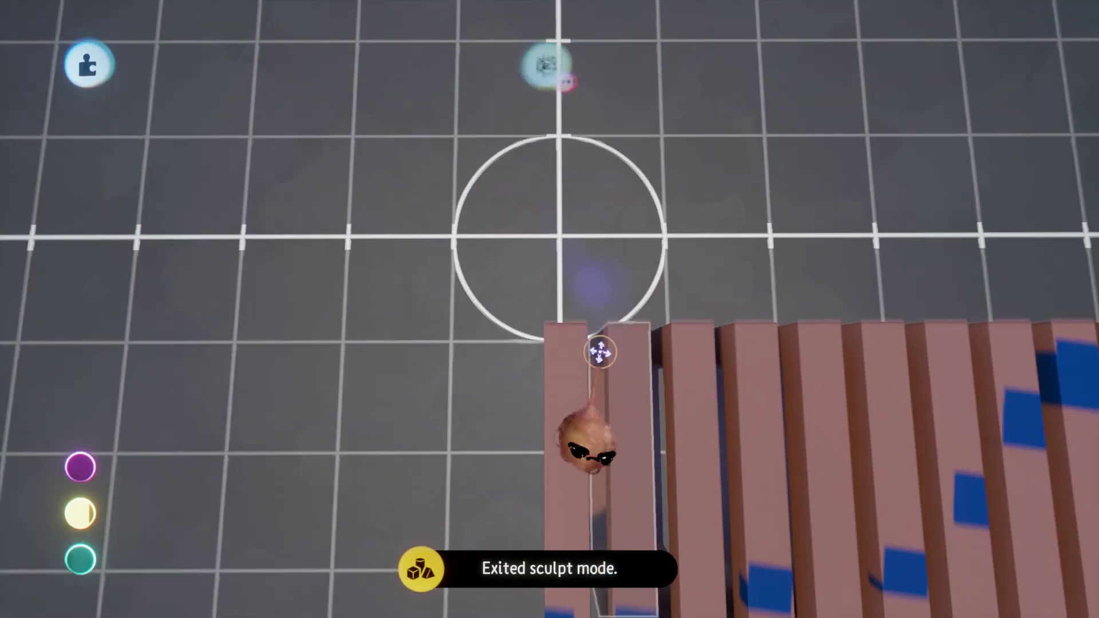
{"action": "mouse_move", "coordinate": [94, 511]}
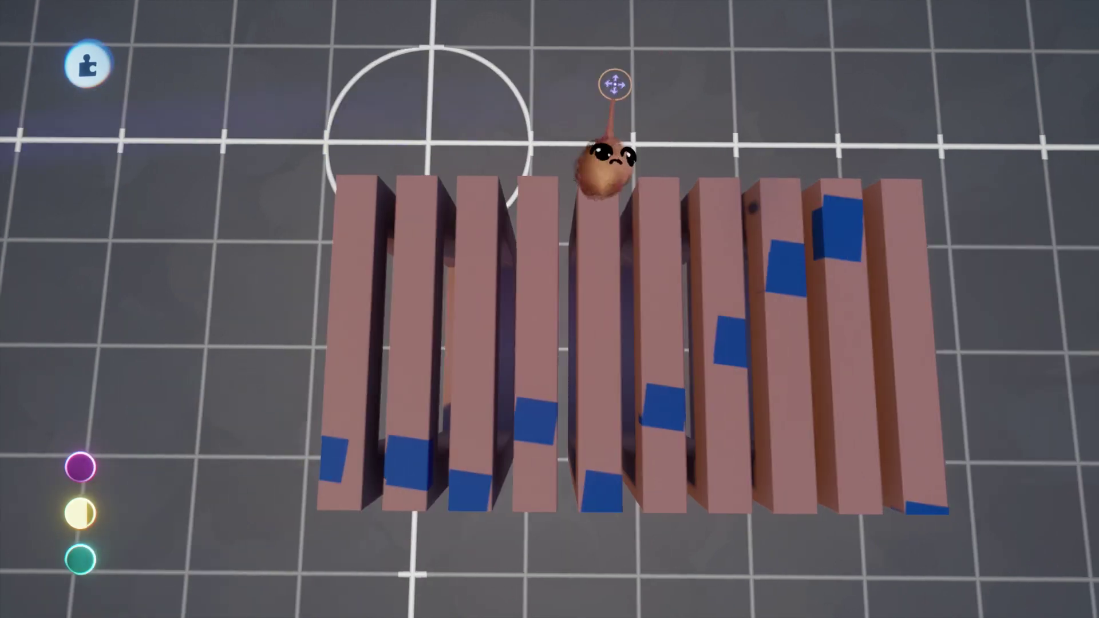
- Undo the blue notches and the cloning so only the two original frames are left
{"action": "key", "text": "ctrl+z"}
{"action": "key", "text": "ctrl+z"}
{"action": "key", "text": "ctrl+z"}
{"action": "key", "text": "ctrl+z"}
{"action": "key", "text": "ctrl+z"}
{"action": "key", "text": "ctrl+z"}
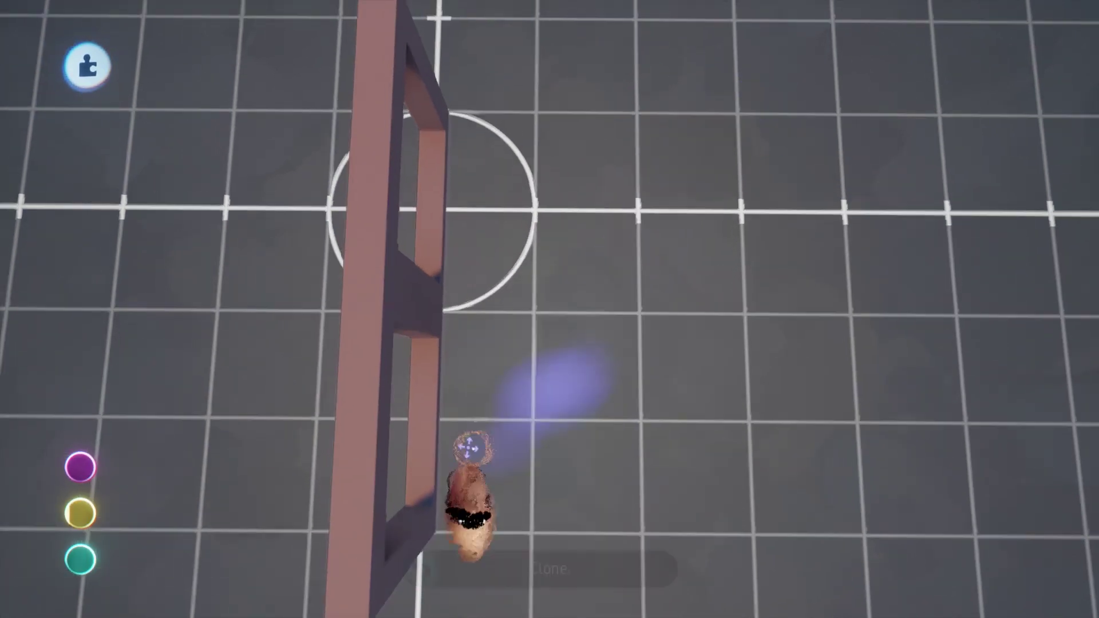
- Clone the first original frame into an evenly spaced row of ten and check the graphics memory thermometer
{"action": "left_click", "coordinate": [633, 448]}
{"action": "left_click", "coordinate": [634, 449]}
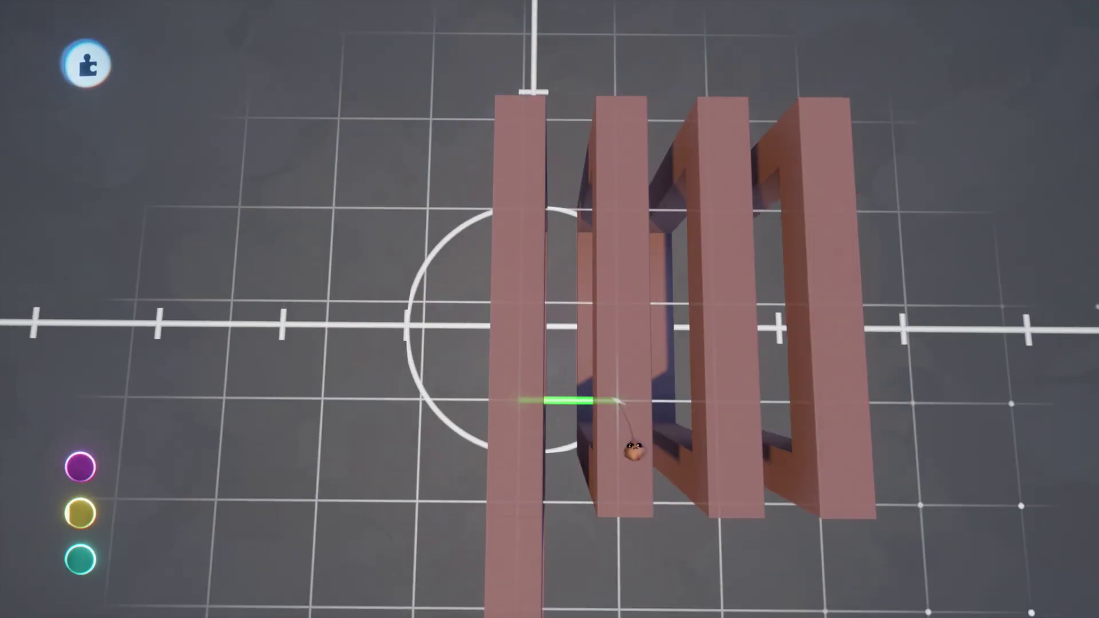
{"action": "left_click", "coordinate": [636, 449]}
{"action": "left_click", "coordinate": [636, 449]}
{"action": "left_click", "coordinate": [638, 449]}
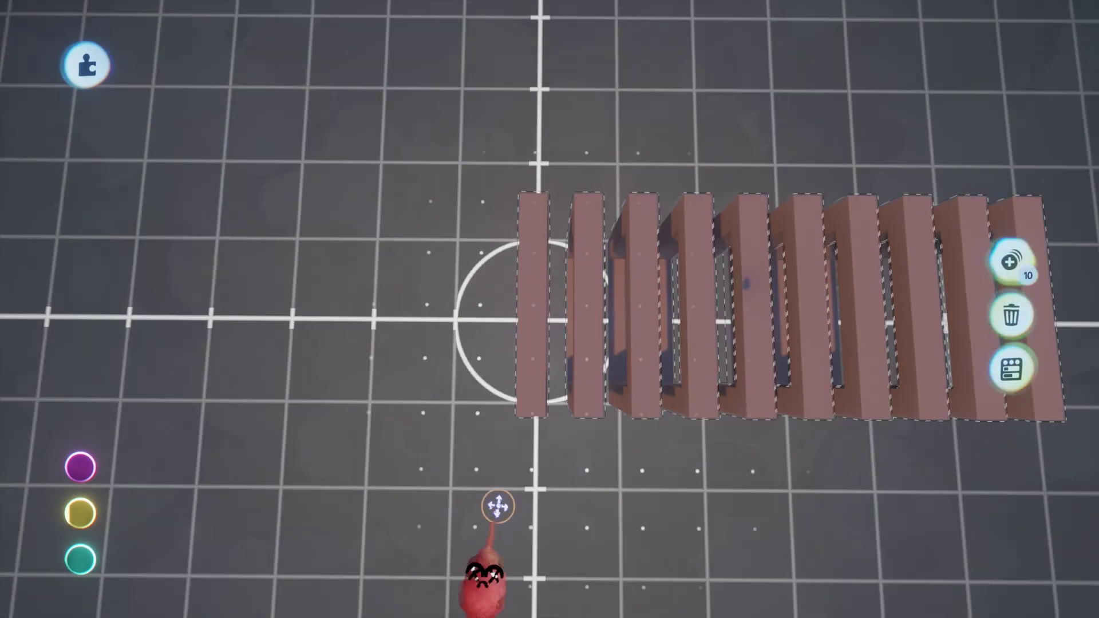
{"action": "mouse_move", "coordinate": [93, 517]}
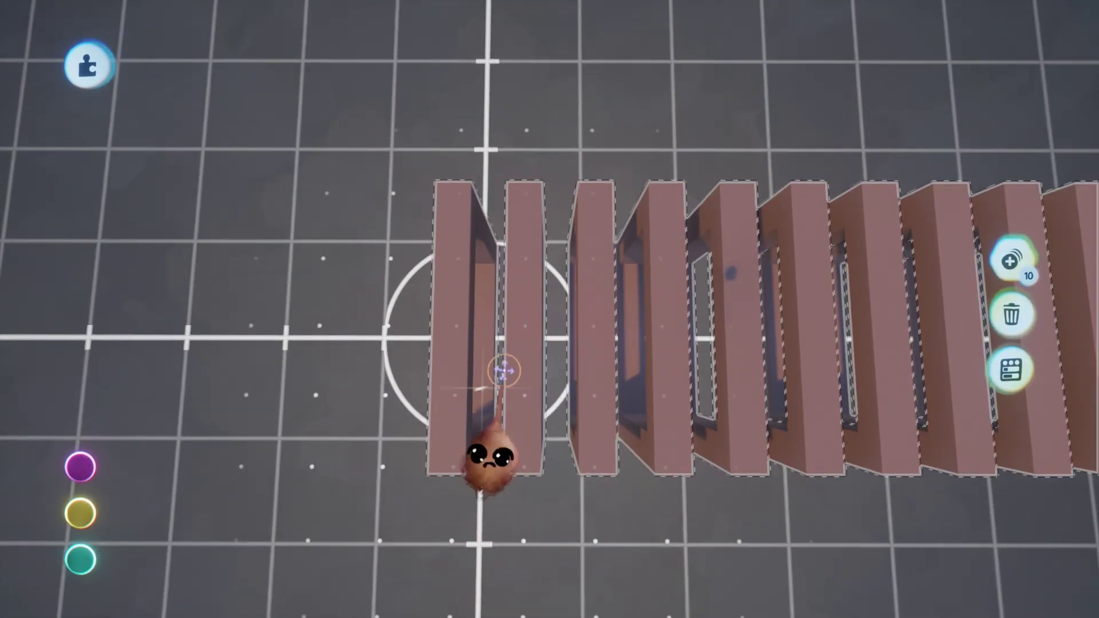
- Spray a small blue cube-shaped patch onto each of the ten cloned frames at varying positions, and exit sculpt mode
{"action": "left_click", "coordinate": [496, 368]}
{"action": "left_click", "coordinate": [704, 65]}
{"action": "left_click", "coordinate": [530, 385]}
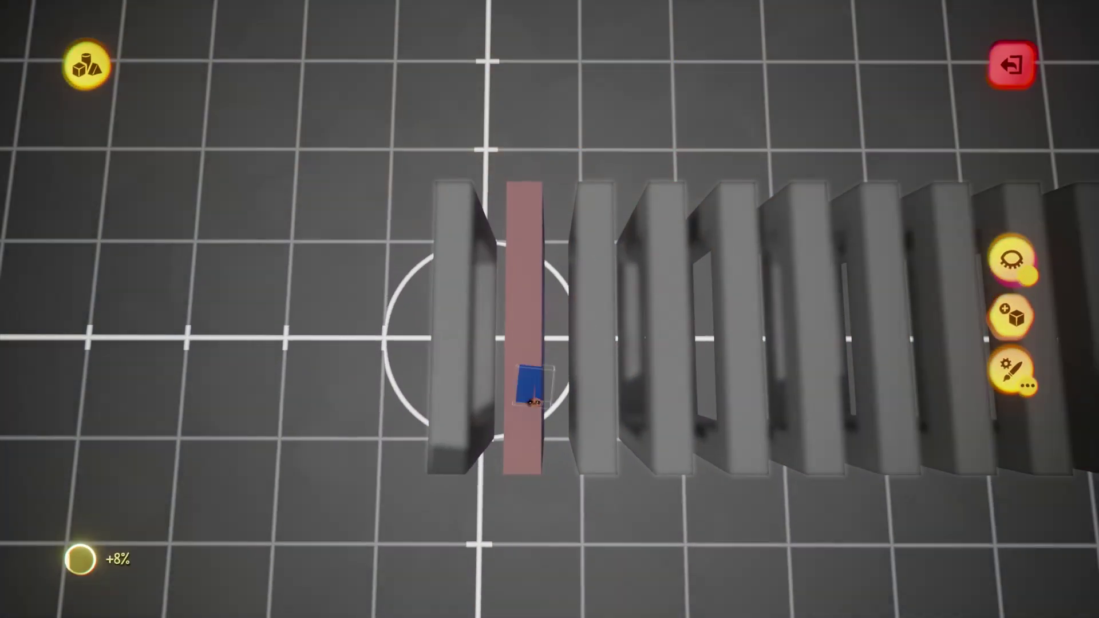
{"action": "left_click", "coordinate": [565, 197]}
{"action": "left_click", "coordinate": [636, 466]}
{"action": "left_click", "coordinate": [633, 322]}
{"action": "left_click", "coordinate": [637, 241]}
{"action": "left_click", "coordinate": [704, 205]}
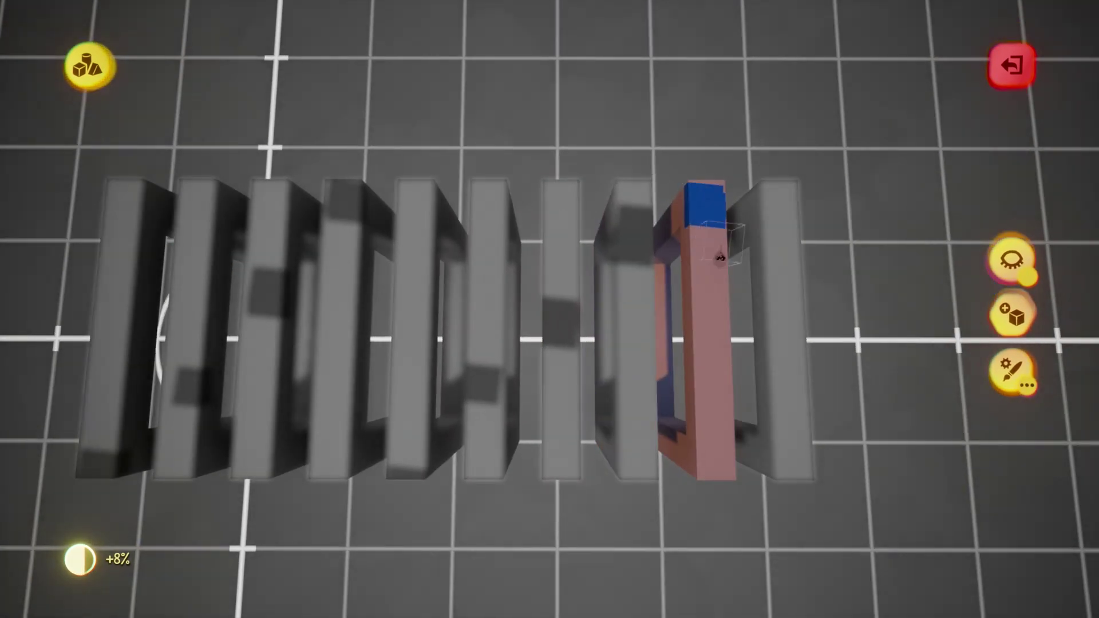
{"action": "left_click", "coordinate": [736, 467]}
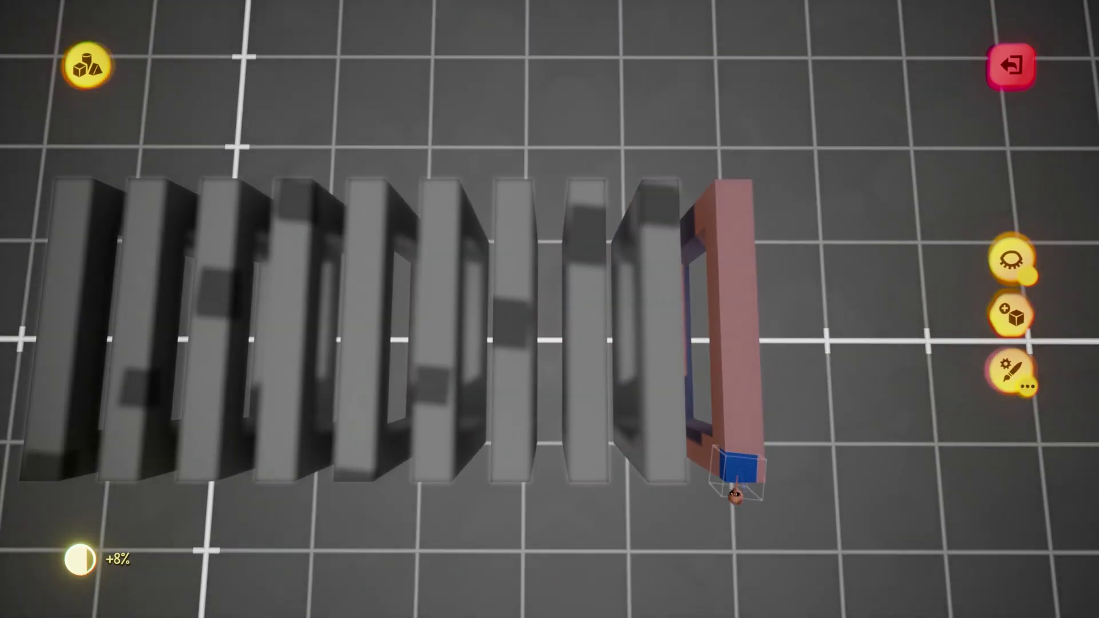
{"action": "key", "text": "Escape"}
- Check the graphics memory thermometer for the painted frames and examine the row from above and through its openings
{"action": "mouse_move", "coordinate": [82, 512]}
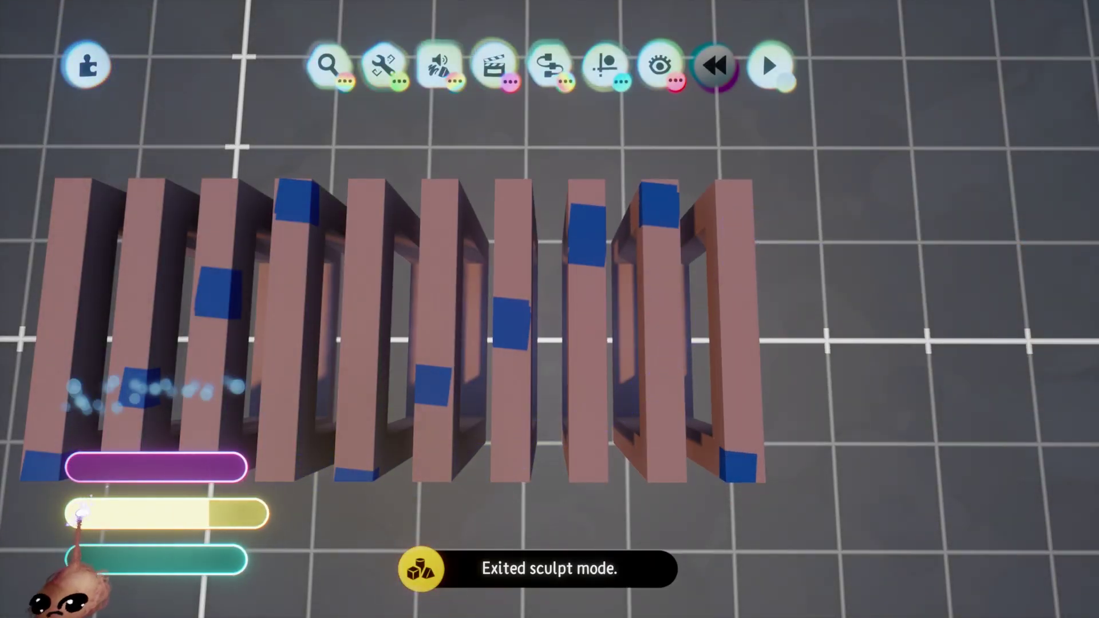
{"action": "middle_click_drag", "start_coordinate": [83, 513], "coordinate": [429, 443]}
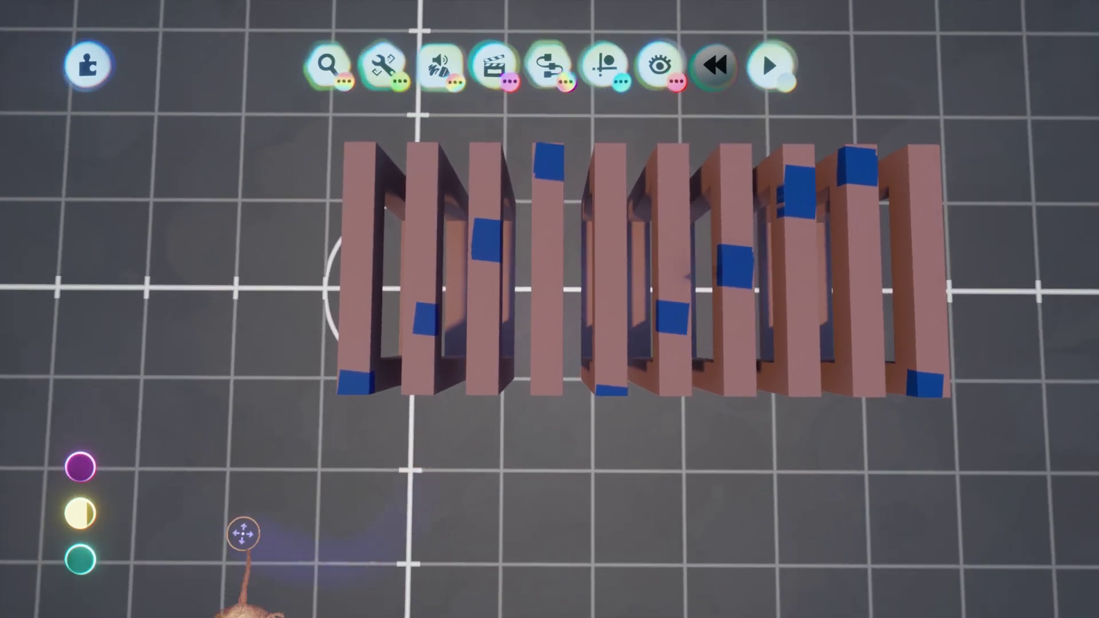
{"action": "mouse_move", "coordinate": [76, 515]}
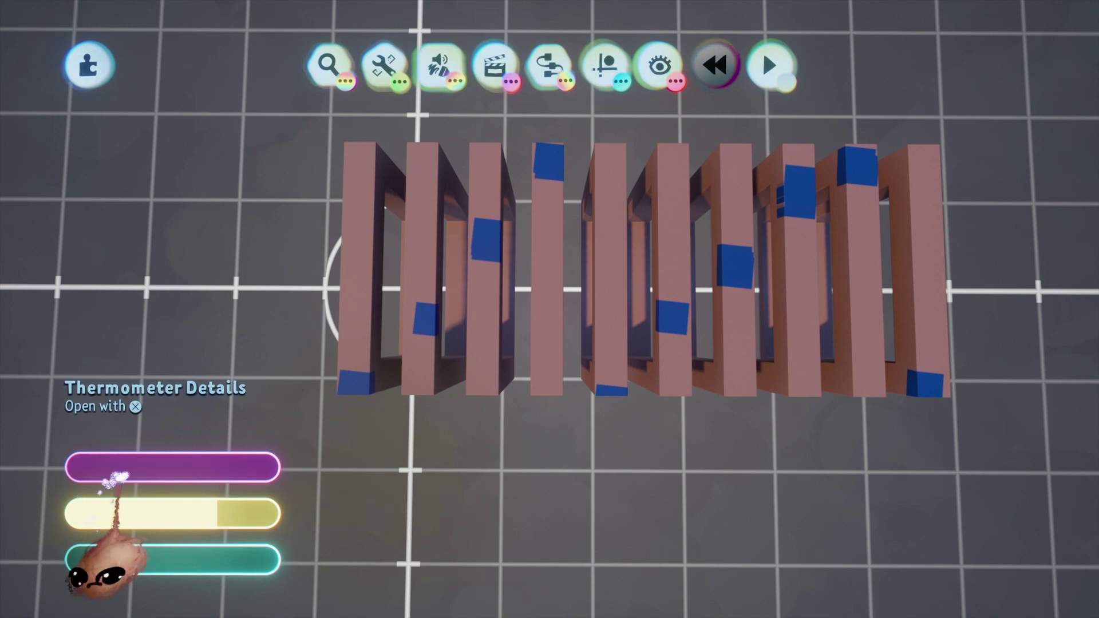
{"action": "middle_click_drag", "start_coordinate": [275, 403], "coordinate": [414, 347]}
{"action": "scroll", "coordinate": [414, 347], "scroll_direction": "down", "scroll_amount": 5}
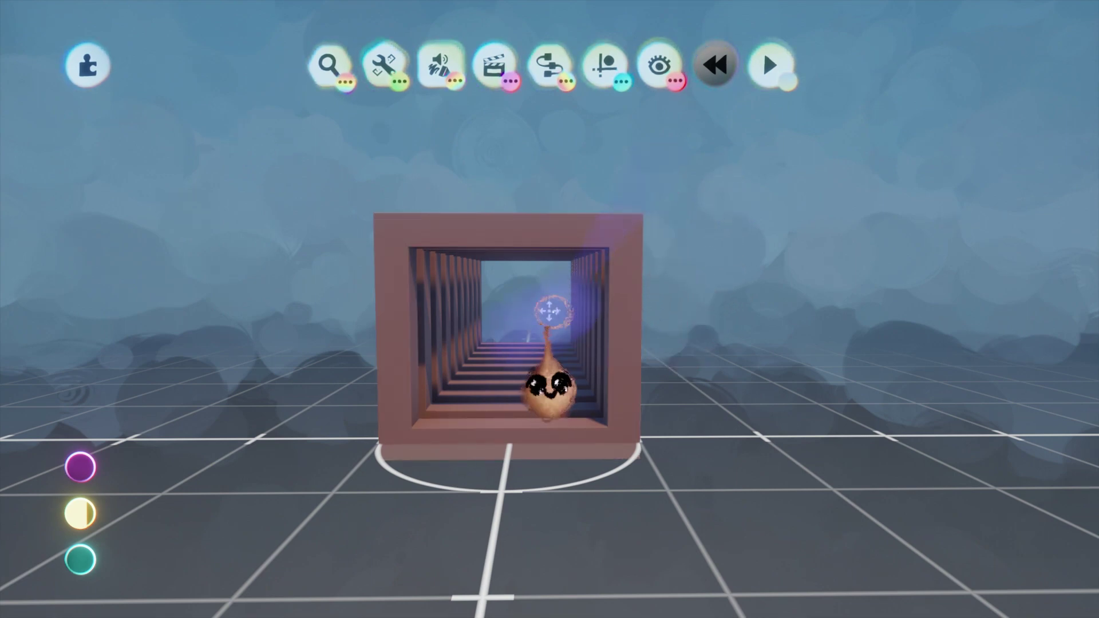
{"action": "middle_click_drag", "start_coordinate": [550, 373], "coordinate": [605, 303]}
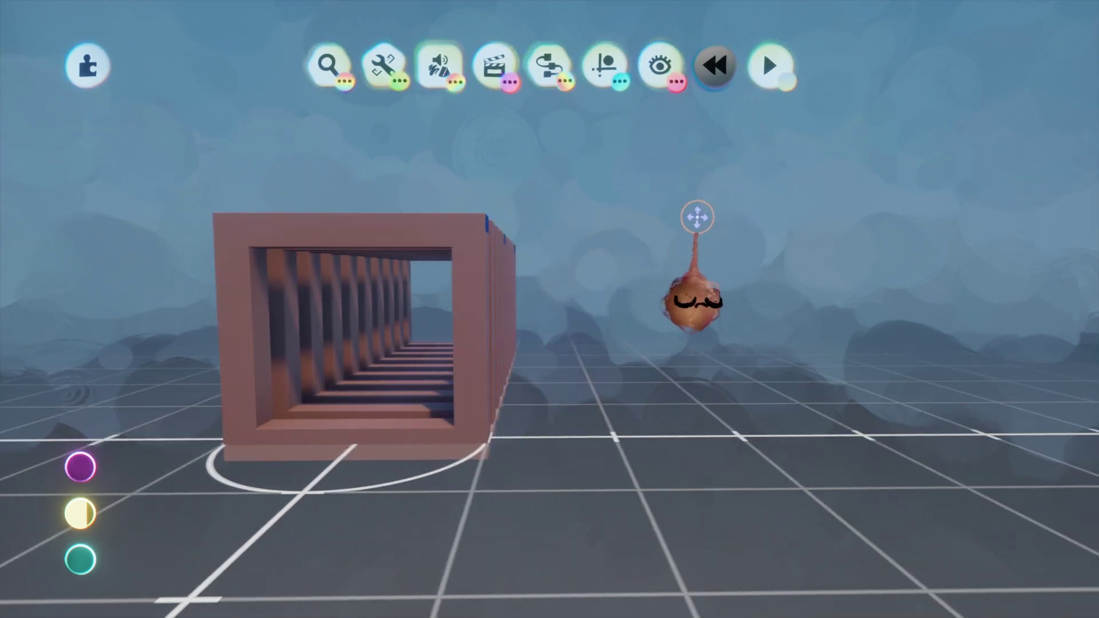
{"action": "middle_click_drag", "start_coordinate": [695, 221], "coordinate": [578, 308]}
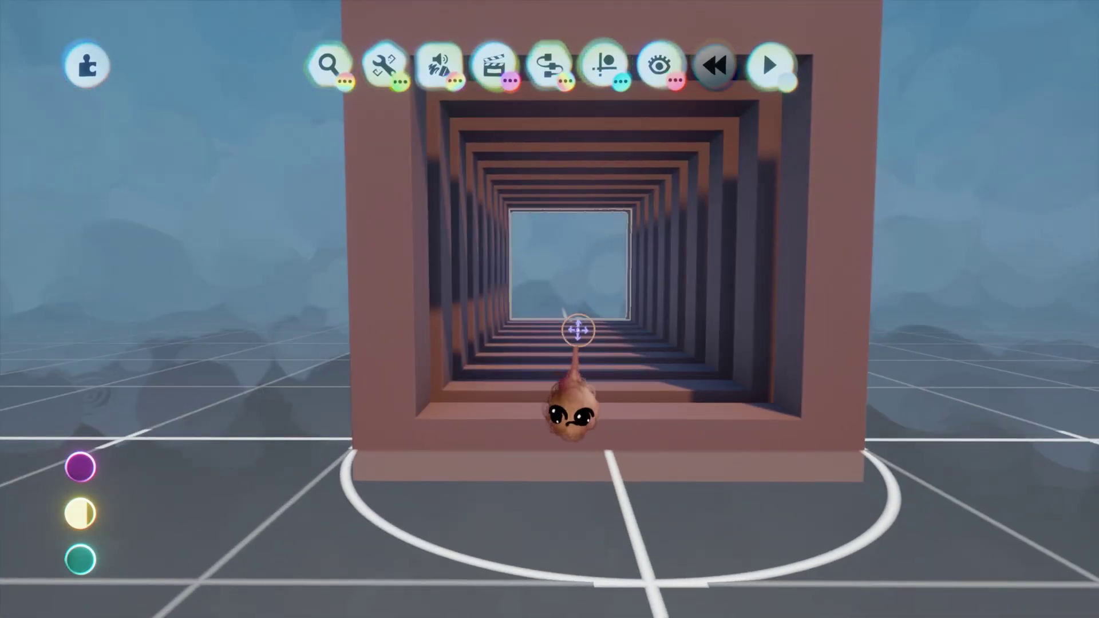
{"action": "middle_click_drag", "start_coordinate": [579, 311], "coordinate": [608, 395]}
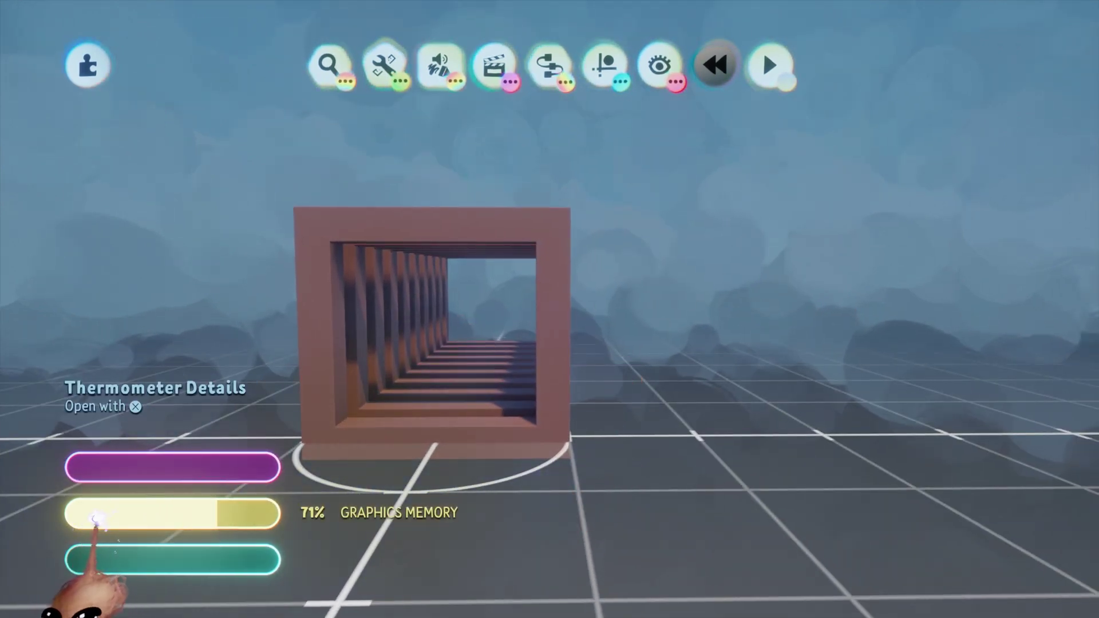
- Enter sculpt mode on the front frame of the row
{"action": "middle_click_drag", "start_coordinate": [382, 565], "coordinate": [463, 492]}
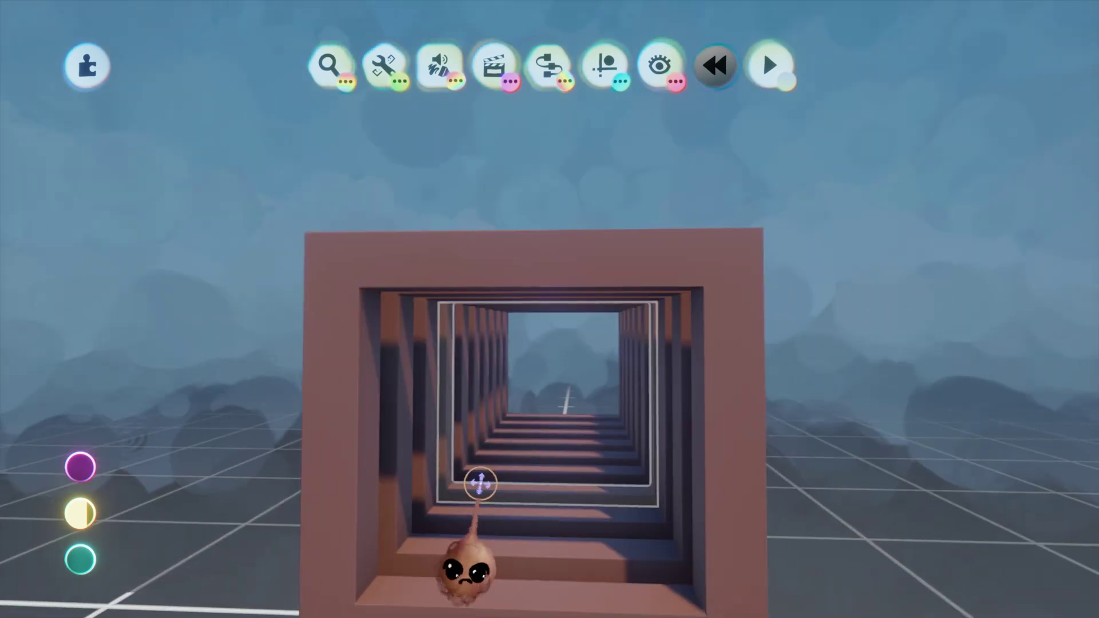
{"action": "mouse_move", "coordinate": [375, 482]}
{"action": "middle_mouse_down"}
{"action": "mouse_move", "coordinate": [381, 467]}
{"action": "mouse_move", "coordinate": [422, 493]}
{"action": "middle_mouse_up"}
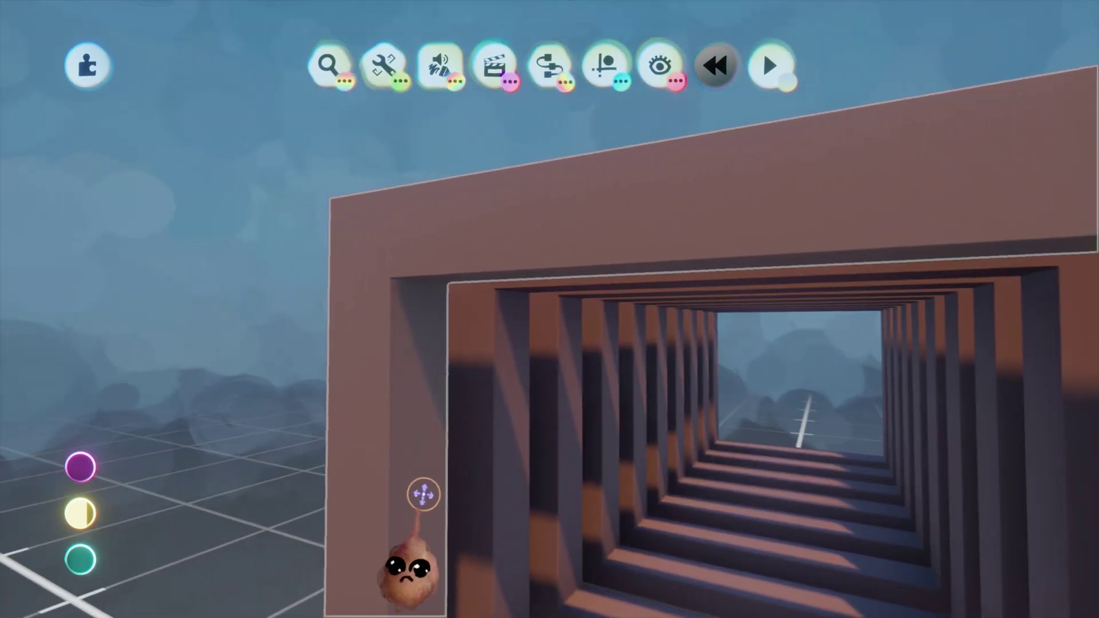
{"action": "double_click", "coordinate": [422, 493]}
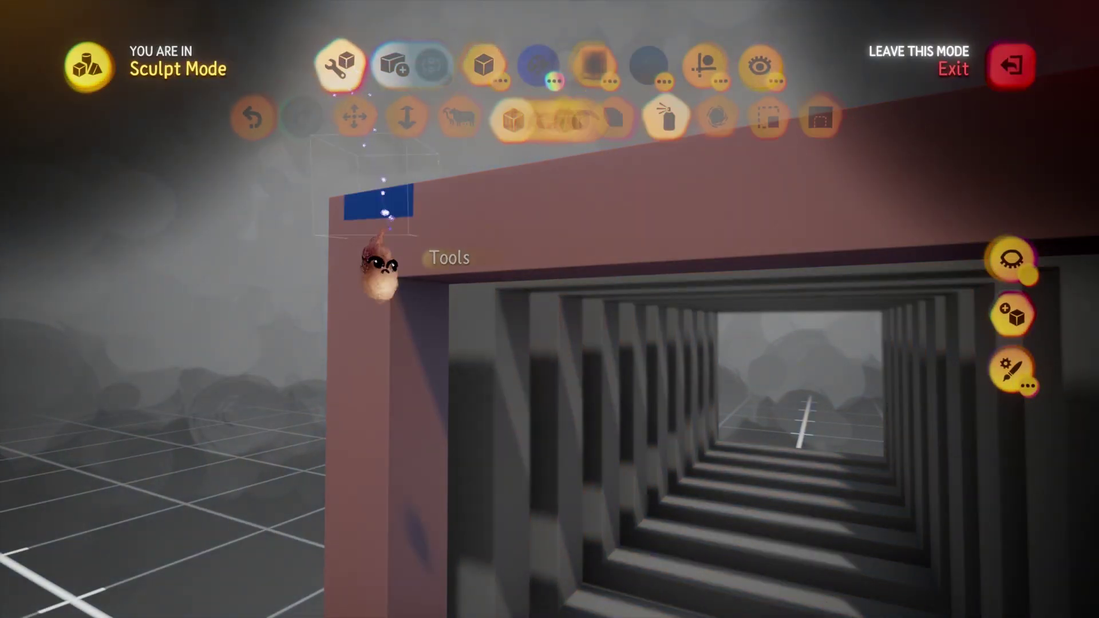